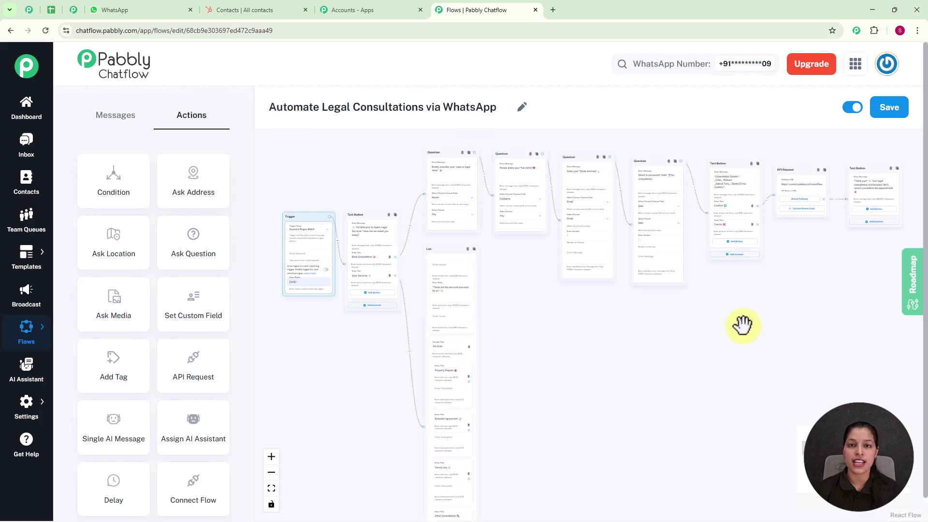
Pan across the flow's Question, services List and API Request nodes, then switch to the WhatsApp test chat
scroll(713, 329, up, 5)
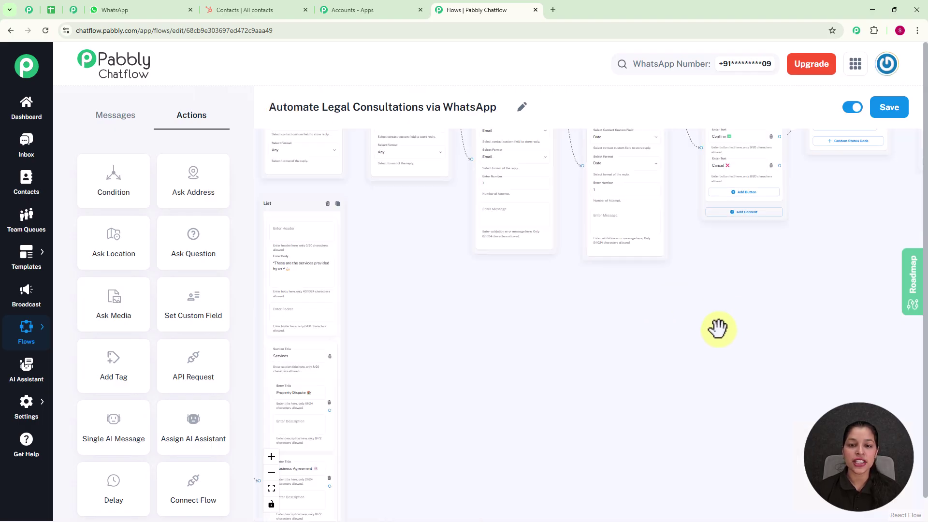
drag(591, 334, 714, 437)
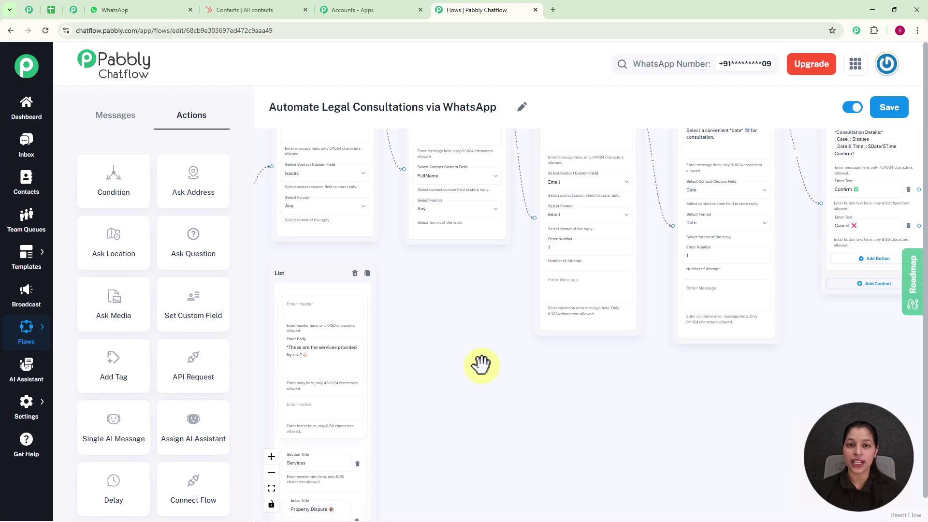
drag(502, 340, 398, 383)
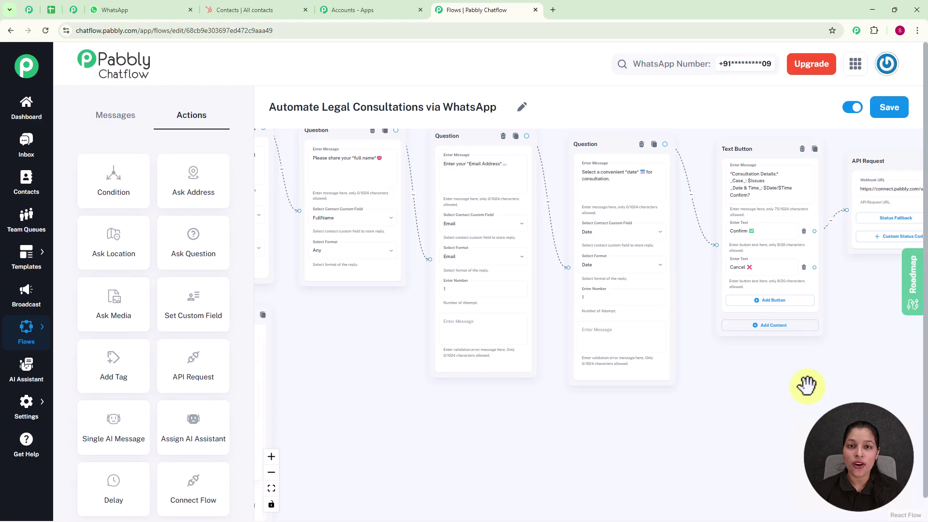
drag(798, 385, 675, 383)
drag(733, 368, 865, 342)
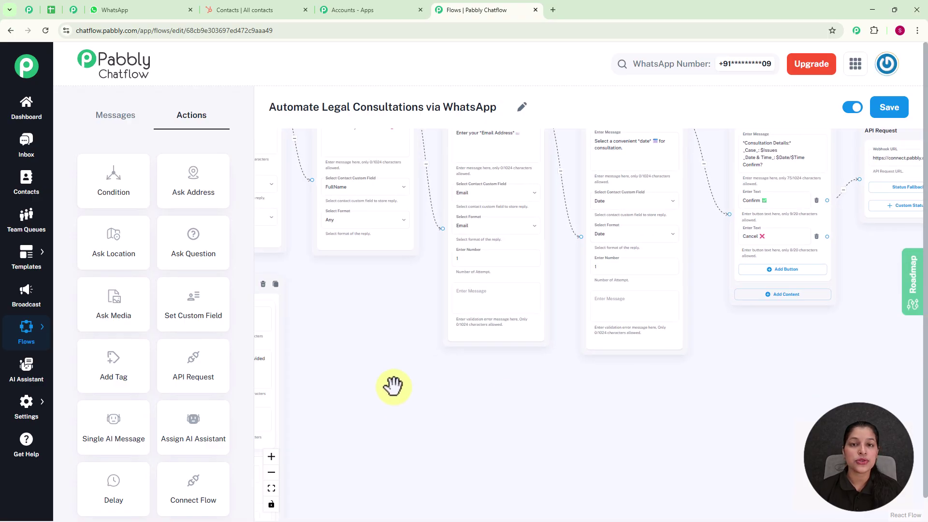
drag(456, 393, 611, 223)
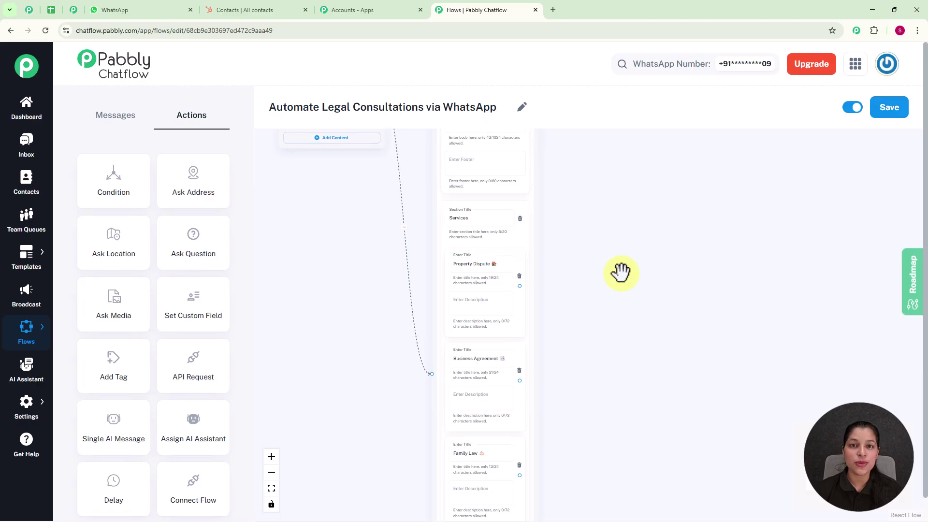
click(119, 10)
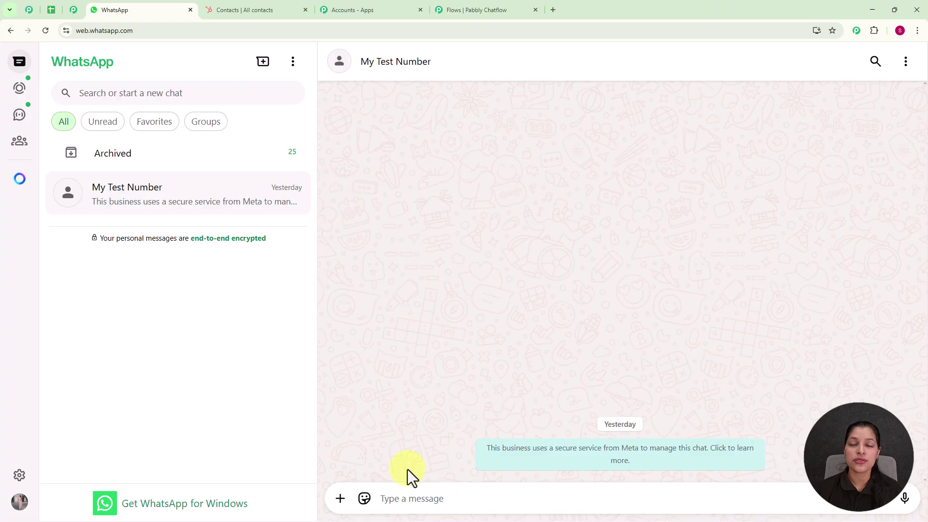
Send 'Hey, I need Legal Consultation' to the test number and choose Book Consultation
click(400, 500)
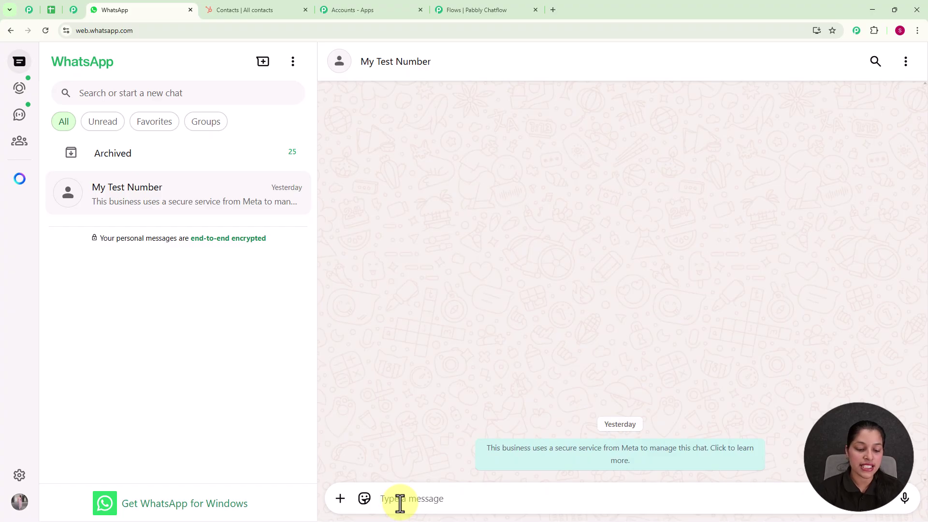
text(Hey)
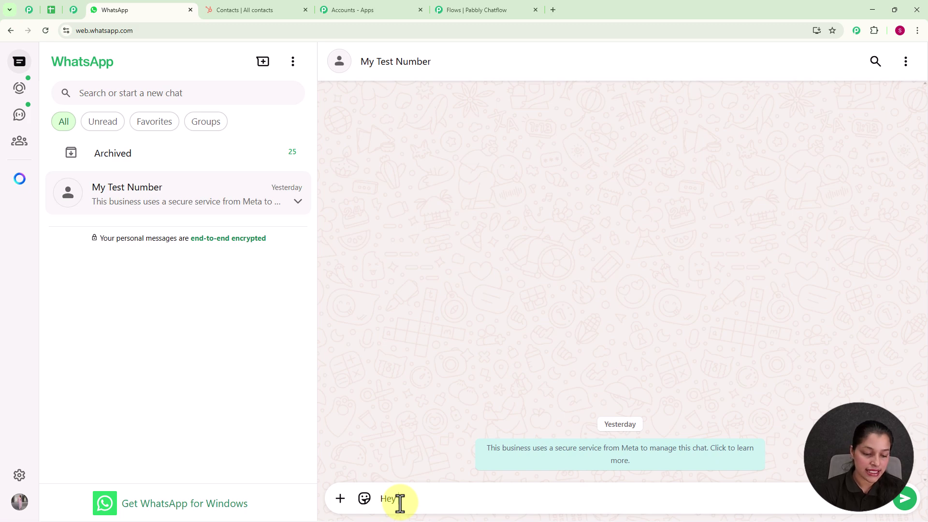
text(, I need Legal Consultation)
key(Return)
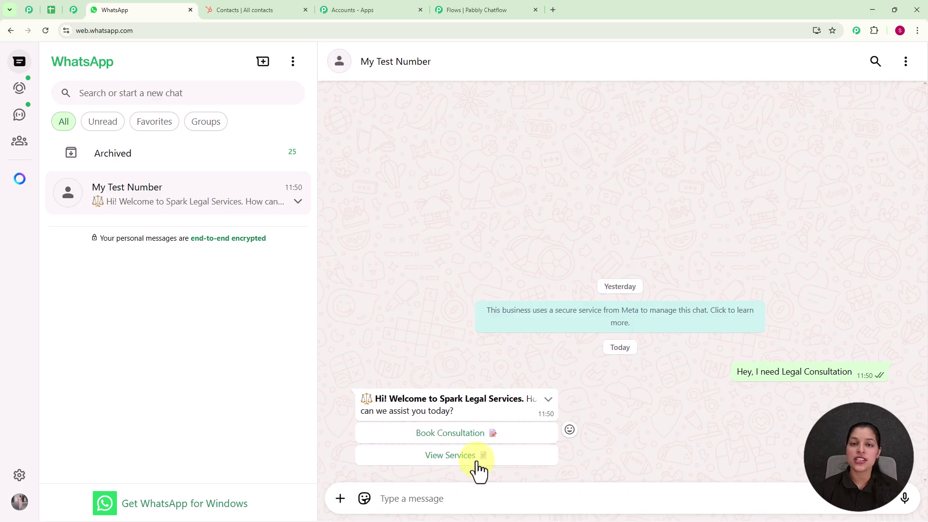
click(465, 433)
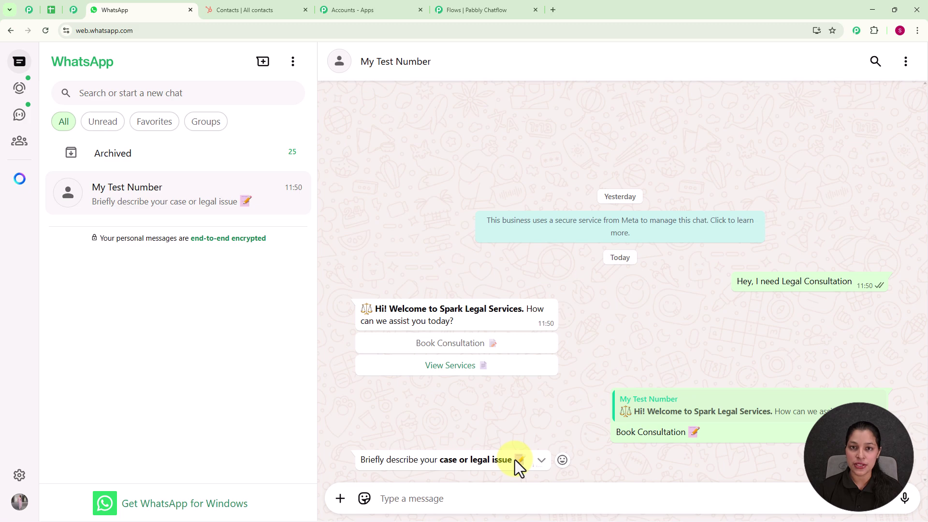
Answer Property Dispute, a test full name and an email address, then start entering the date 21-07-2025
click(381, 498)
text(Property Dispute)
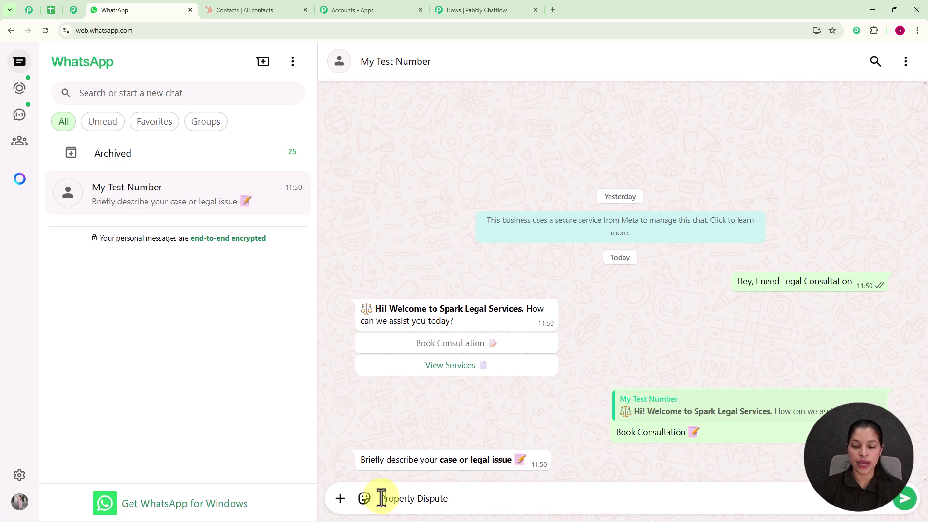
key(Return)
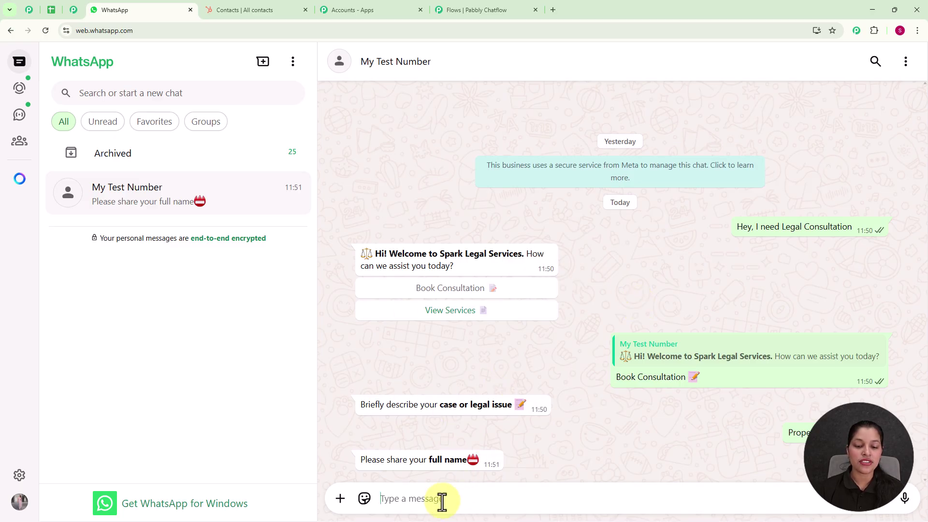
text(Testing User)
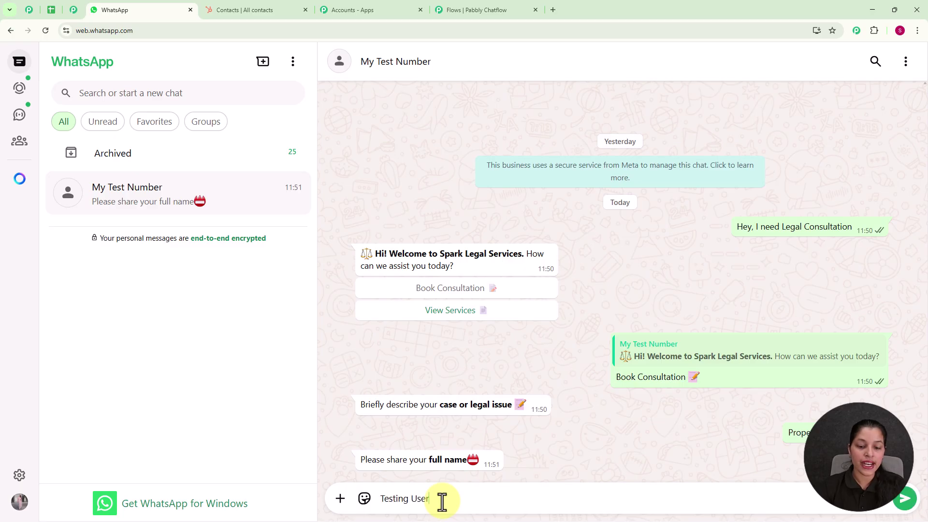
key(Return)
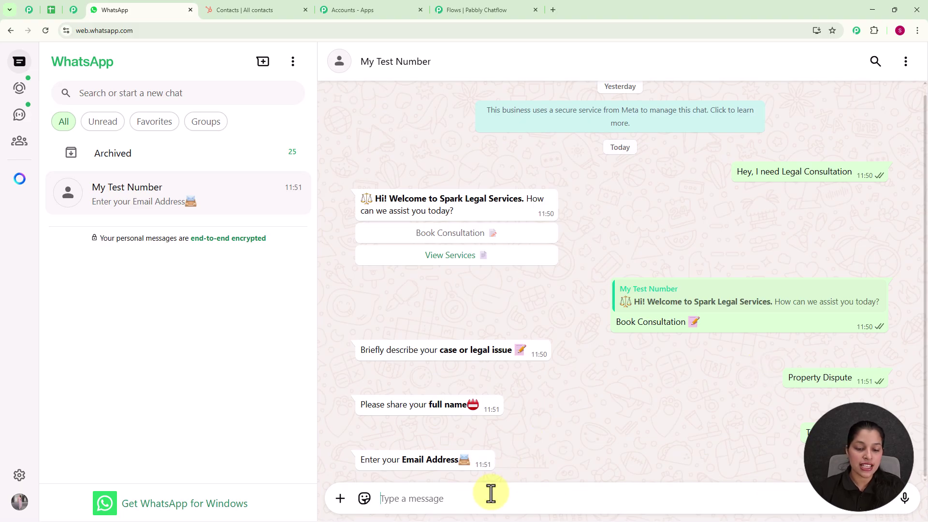
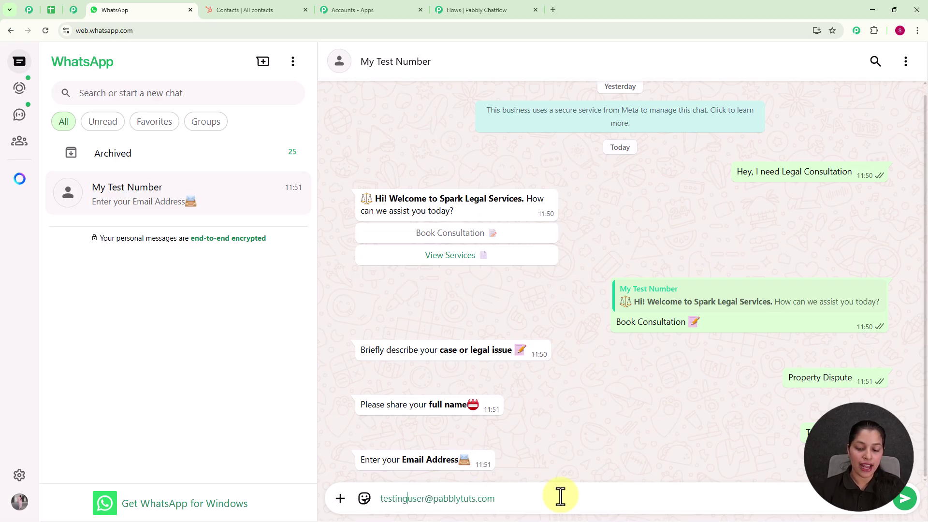
key(Return)
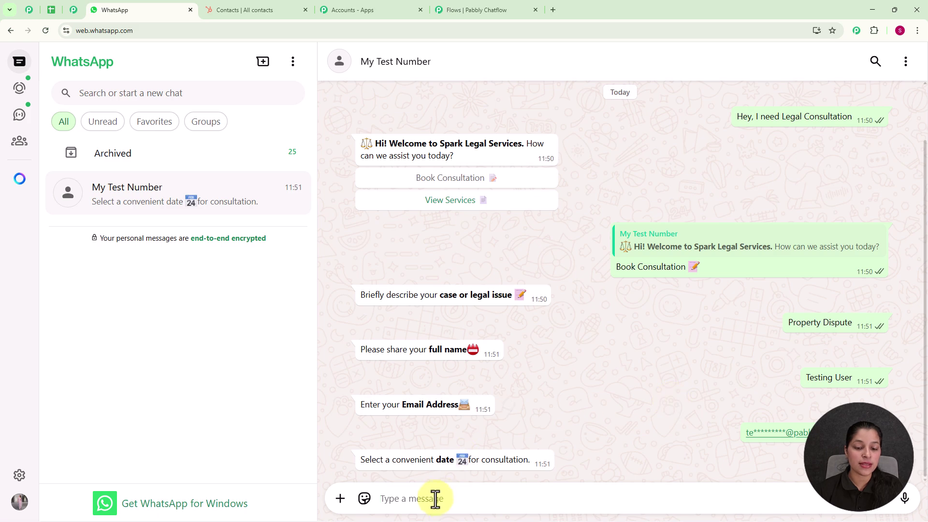
text(21)
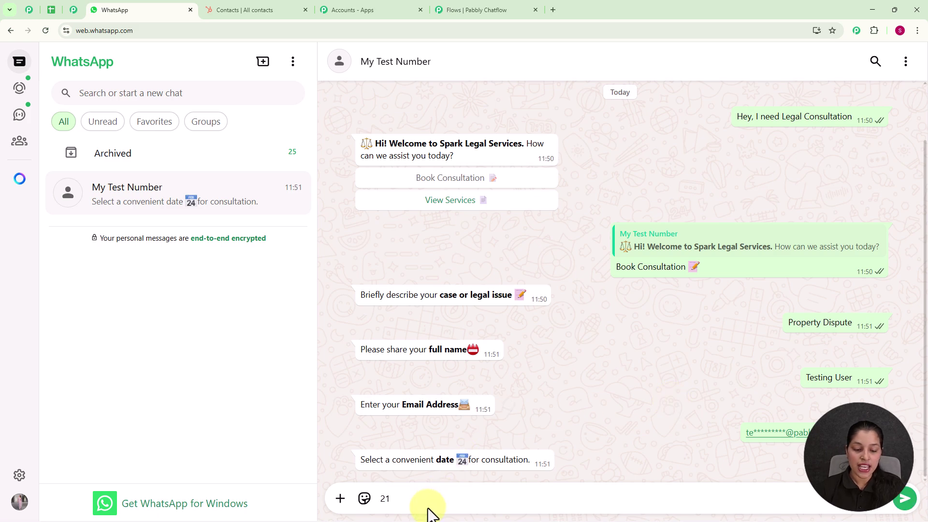
text(-)
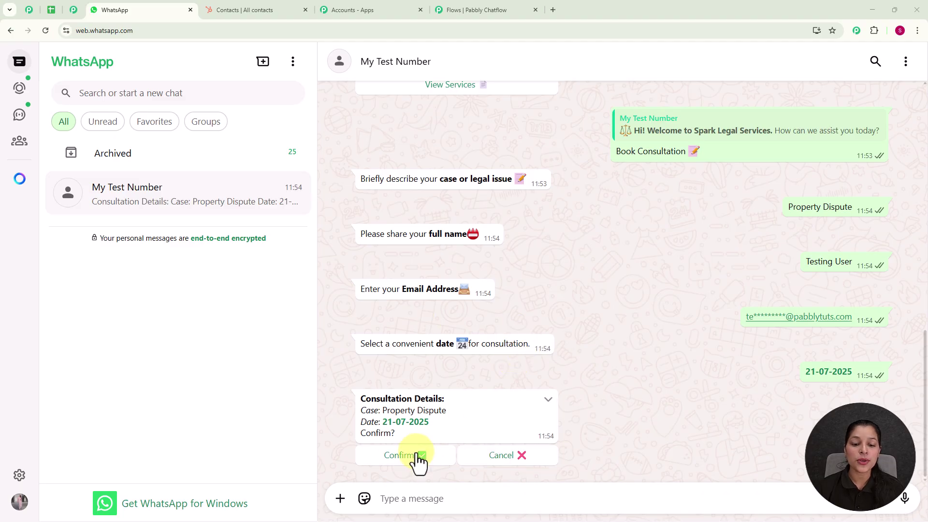
Confirm the consultation booking, then request View Services and open and close the services list
click(414, 459)
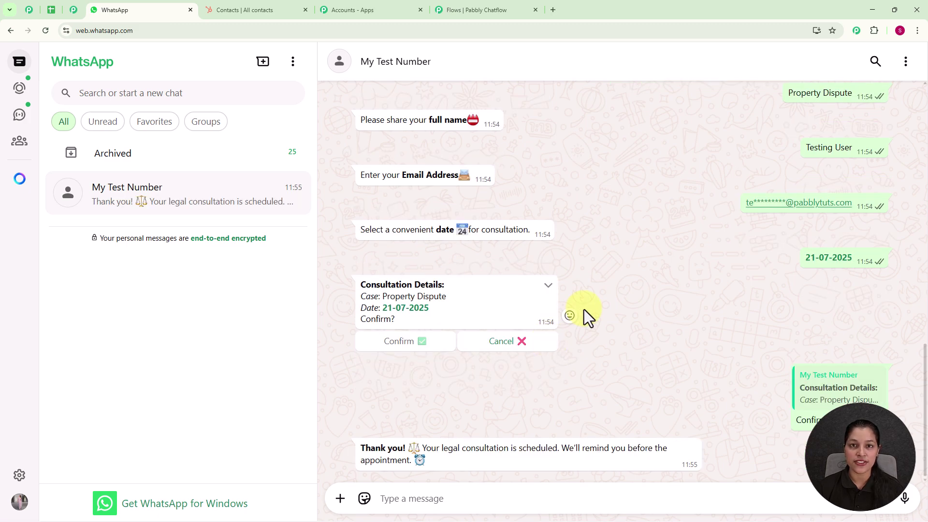
scroll(583, 309, up, 3)
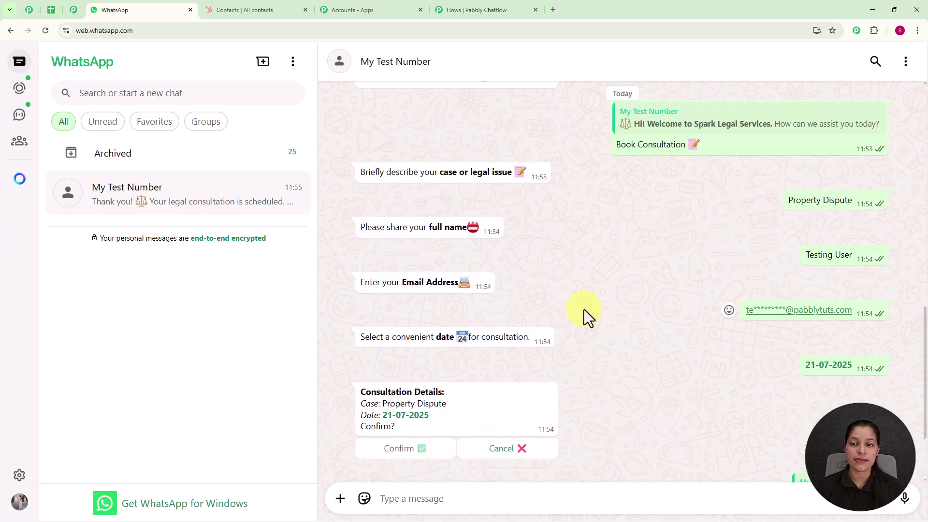
click(456, 116)
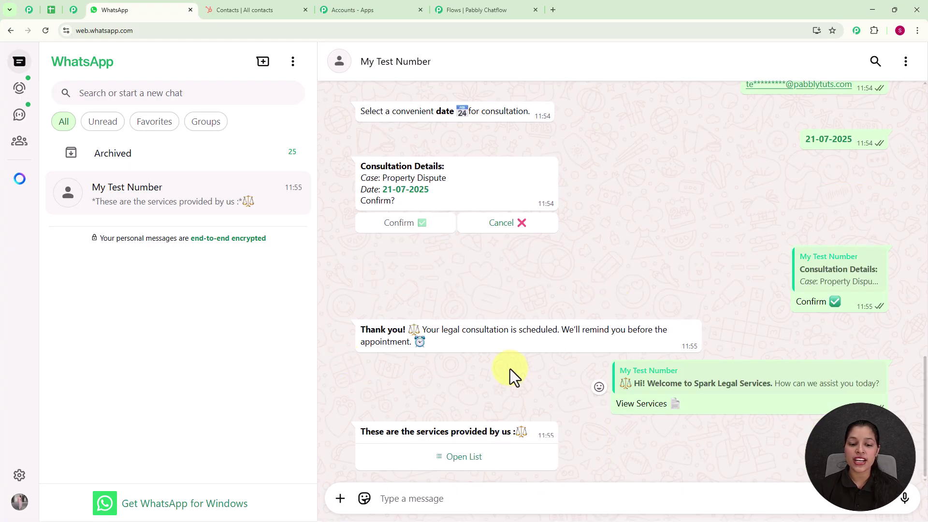
click(454, 460)
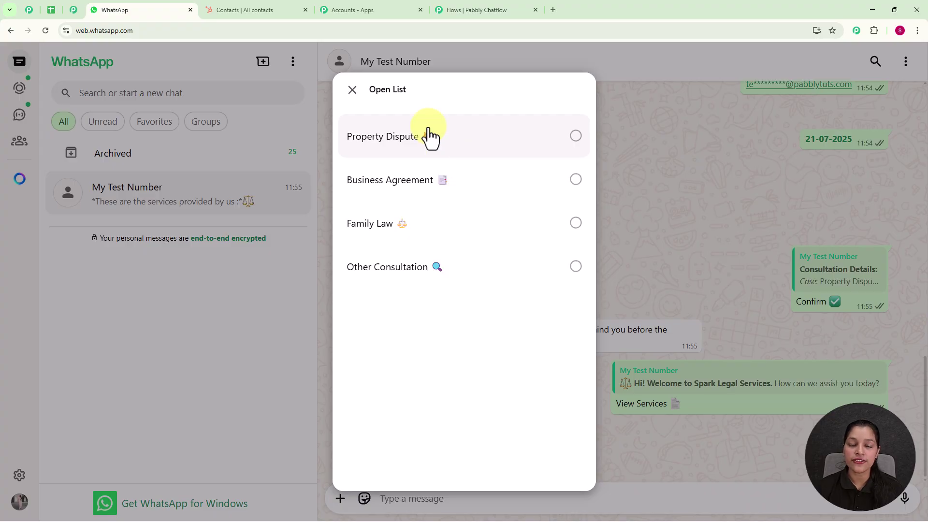
click(353, 90)
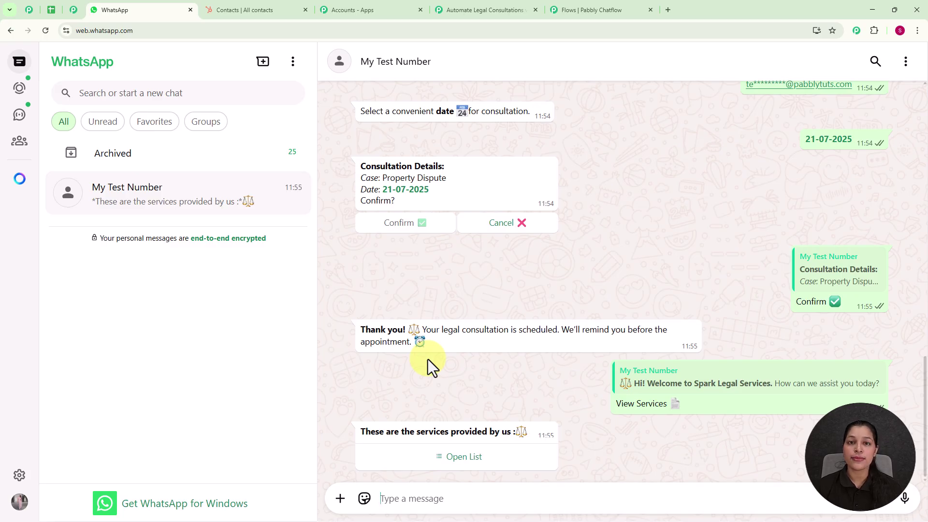
Check the new test contact in HubSpot Contacts, return to WhatsApp, and open a new tab
click(243, 9)
mouse_move(19, 131)
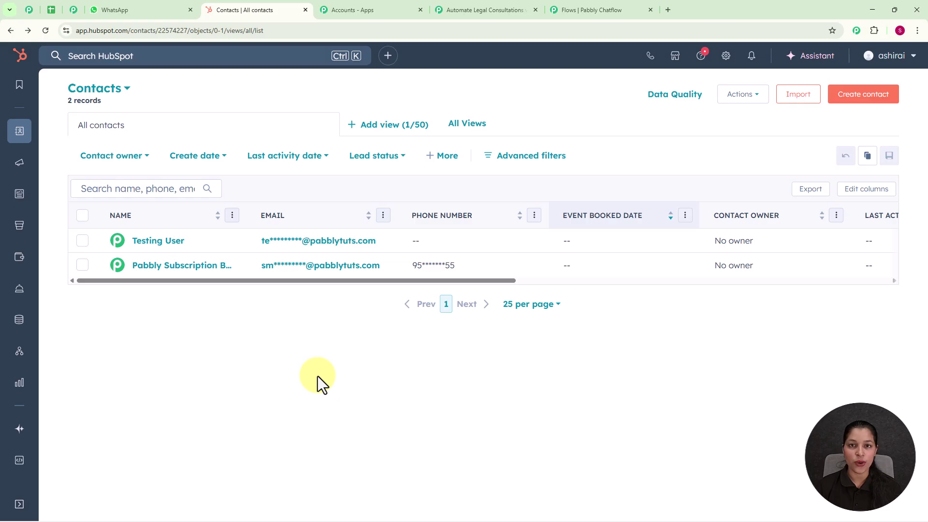
click(135, 12)
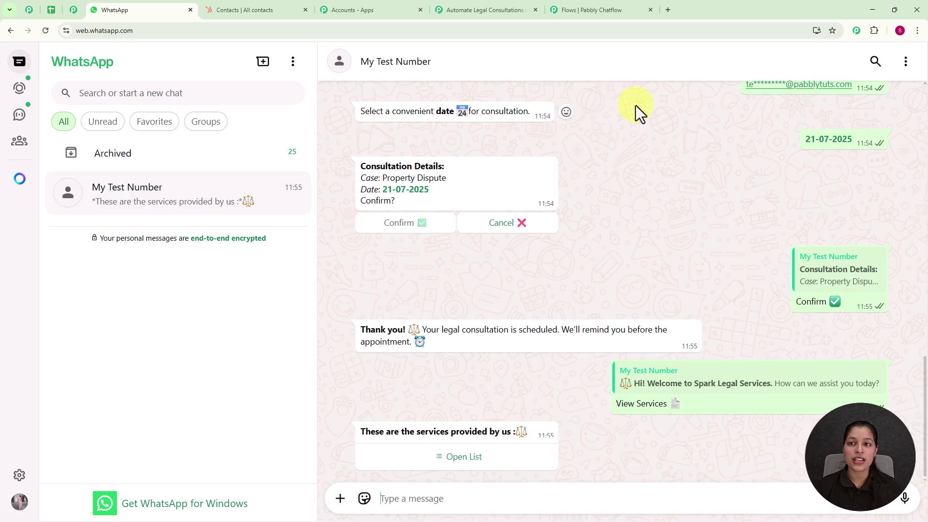
click(666, 7)
Load pabbly.com/chatflow in the new tab, then switch to the Pabbly Community tab
click(484, 30)
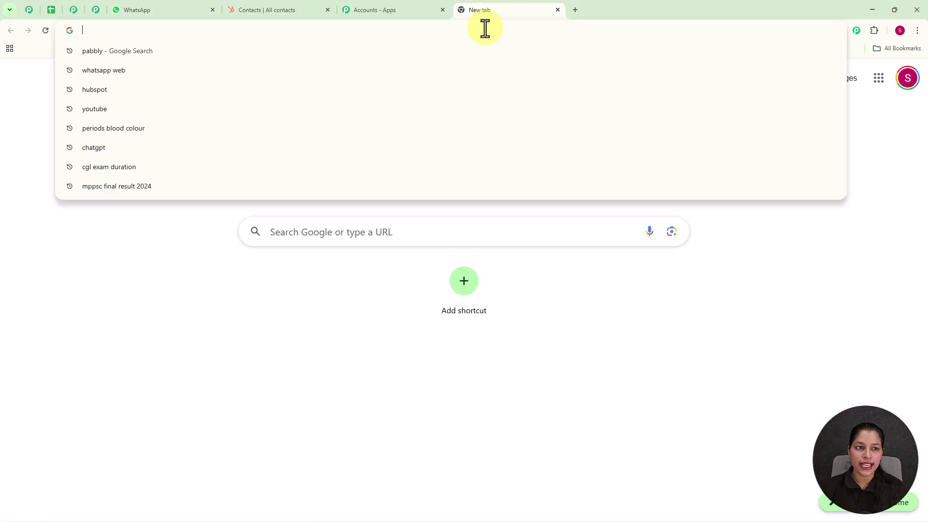
text(p)
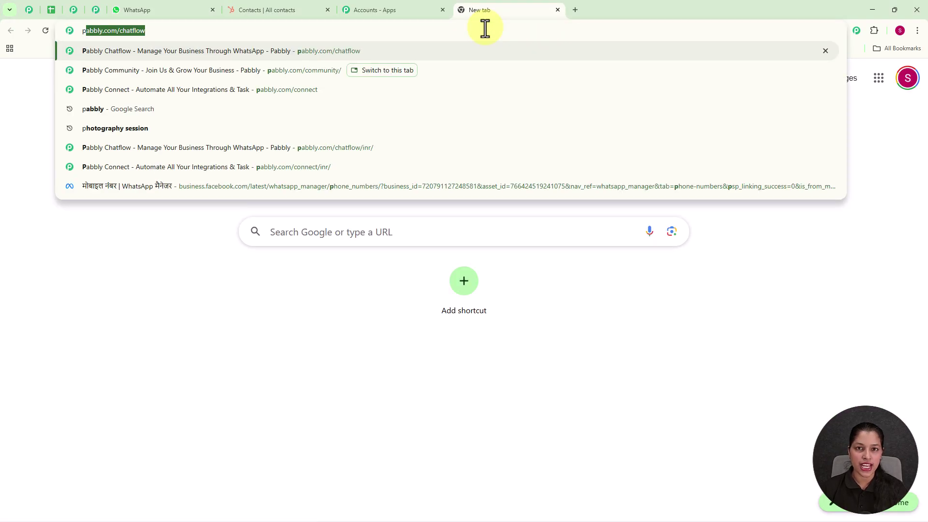
text(abbly.com/chatflow)
key(Return)
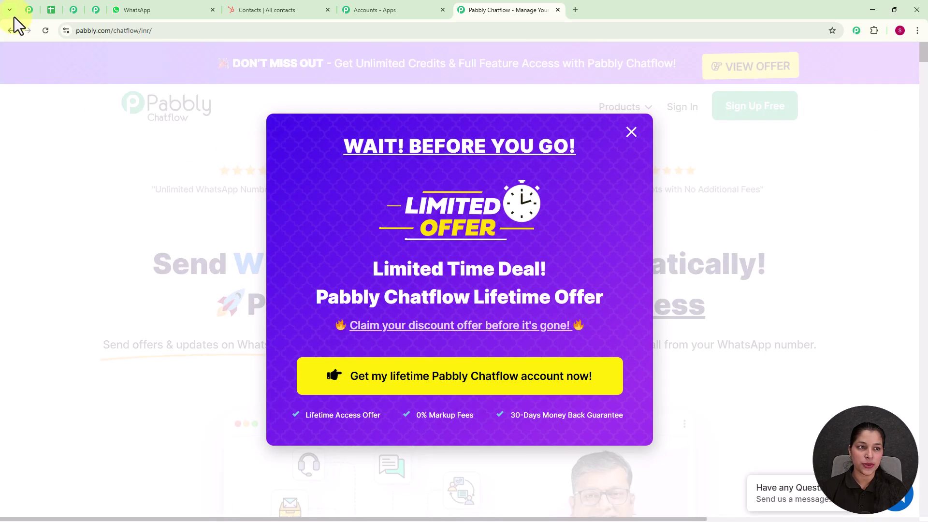
click(25, 9)
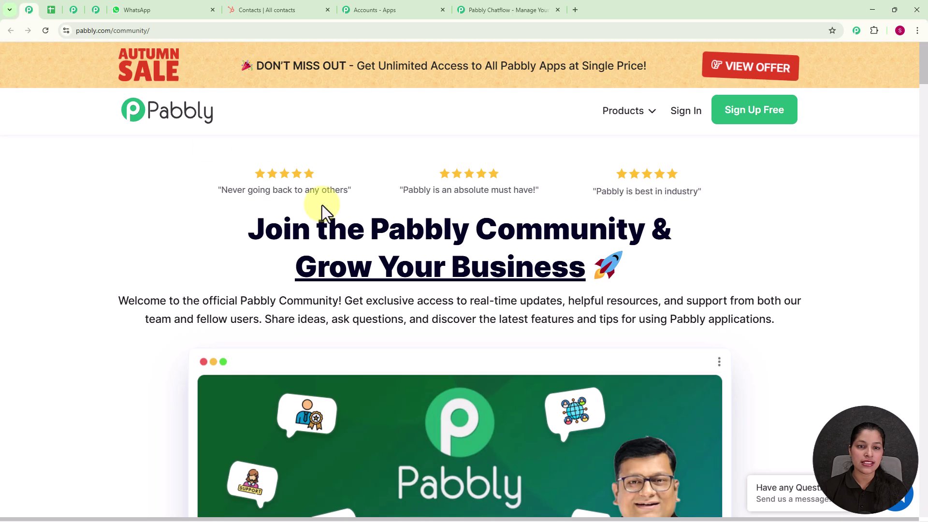
Scroll through the Pabbly Community tips and tutorial videos, then move to the Pabbly Chatflow tab
scroll(474, 261, down, 4)
scroll(474, 261, down, 7)
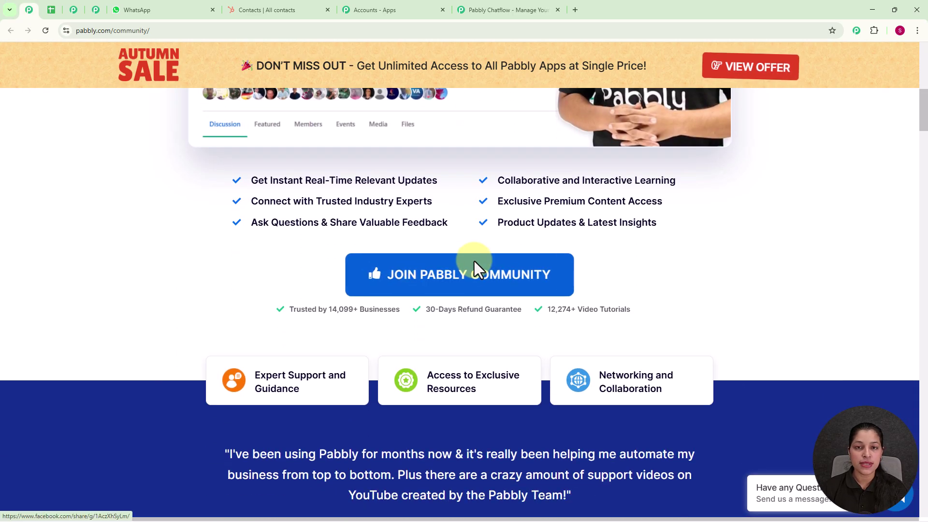
scroll(474, 261, down, 3)
scroll(474, 261, down, 9)
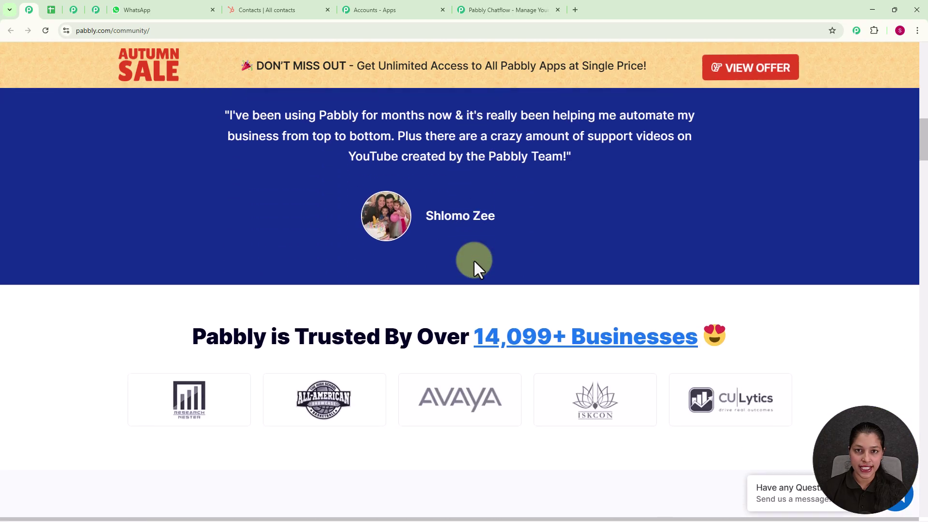
scroll(474, 261, down, 4)
scroll(474, 261, down, 4)
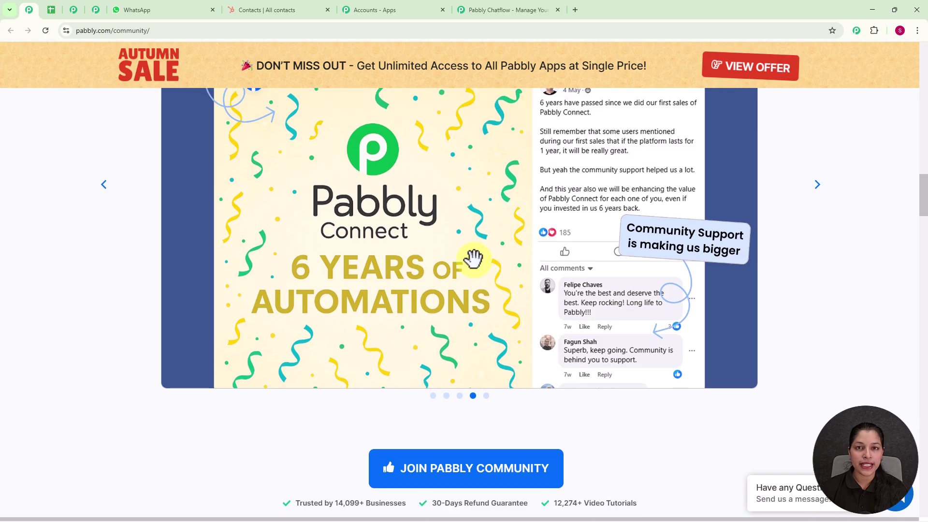
scroll(474, 260, down, 3)
scroll(474, 259, down, 8)
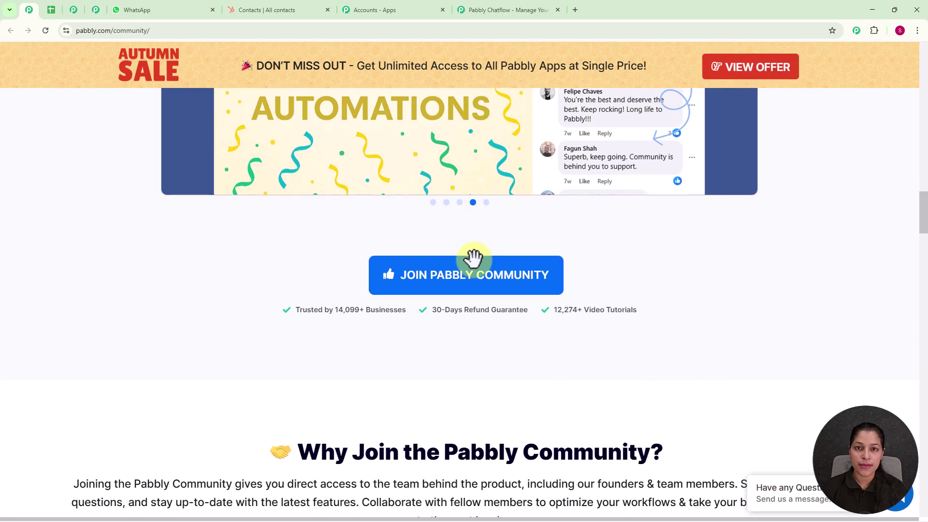
scroll(474, 261, down, 1)
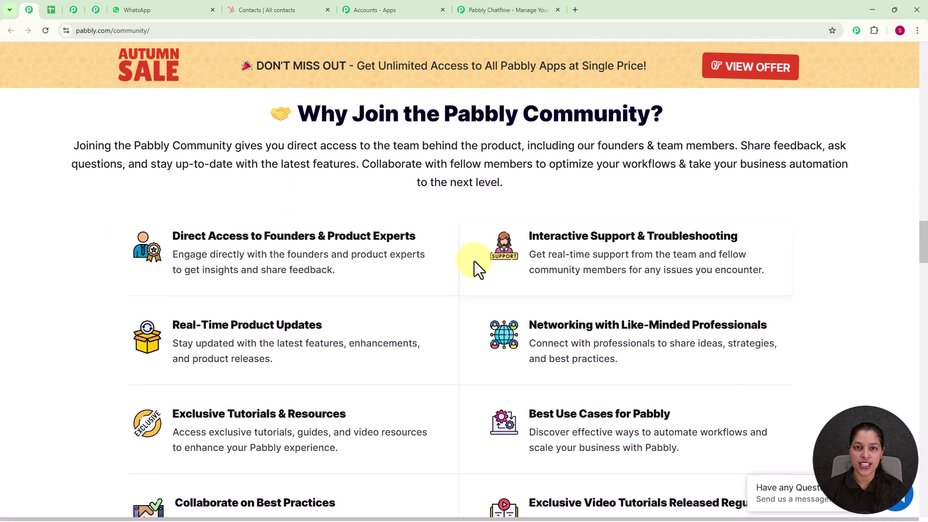
scroll(474, 261, down, 4)
scroll(474, 261, down, 4)
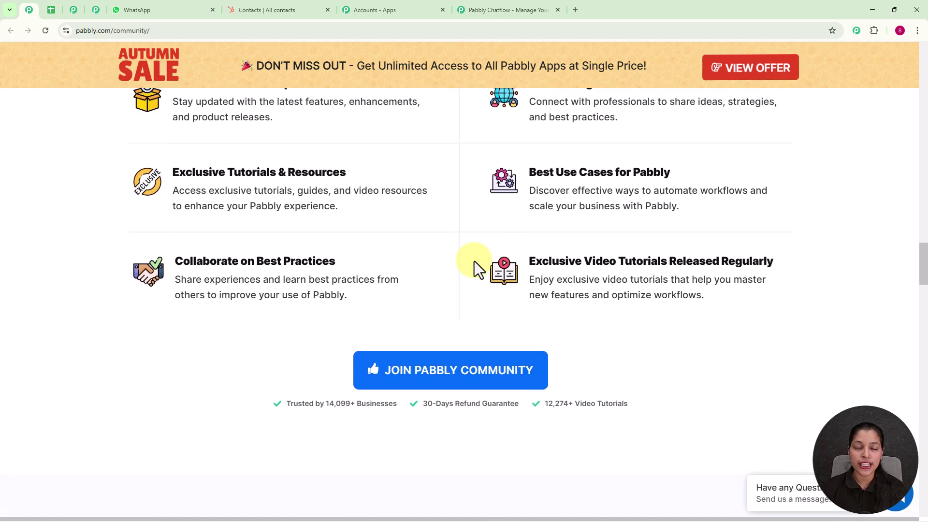
scroll(474, 260, down, 4)
scroll(474, 261, down, 4)
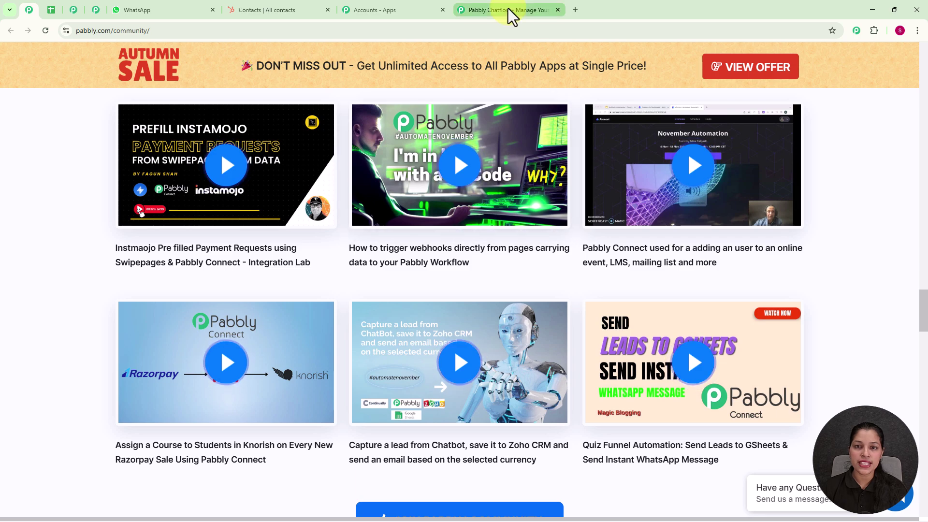
click(508, 9)
Dismiss the offer popup, sign in to Pabbly Accounts, and launch Pabbly Chatflow with Access Now
click(630, 132)
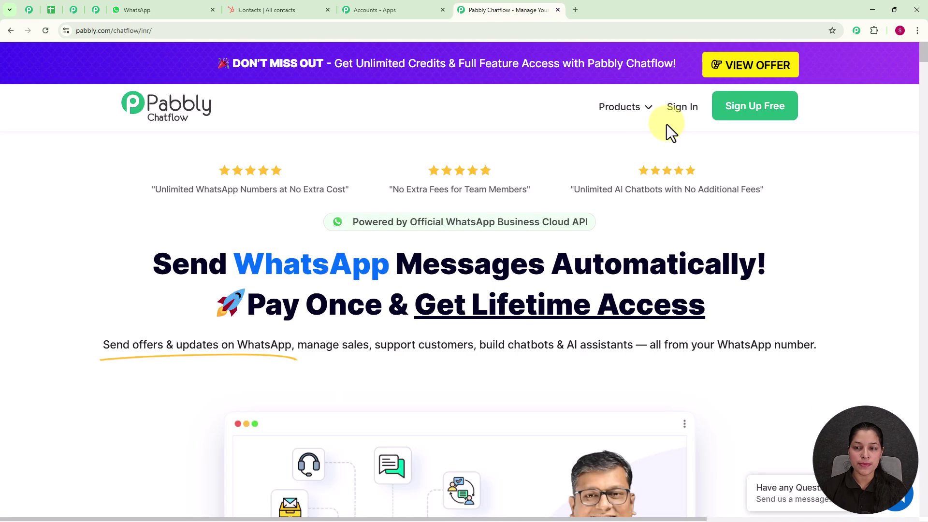
click(678, 108)
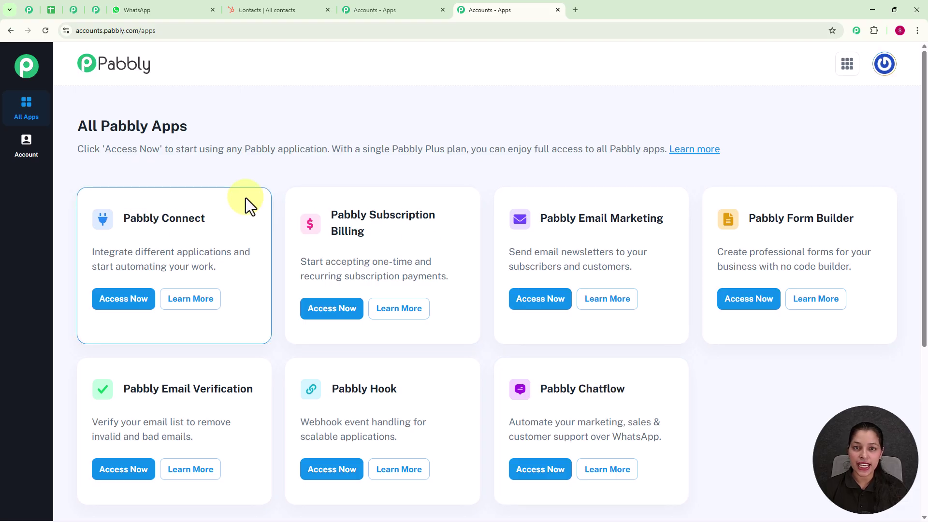
scroll(570, 290, down, 3)
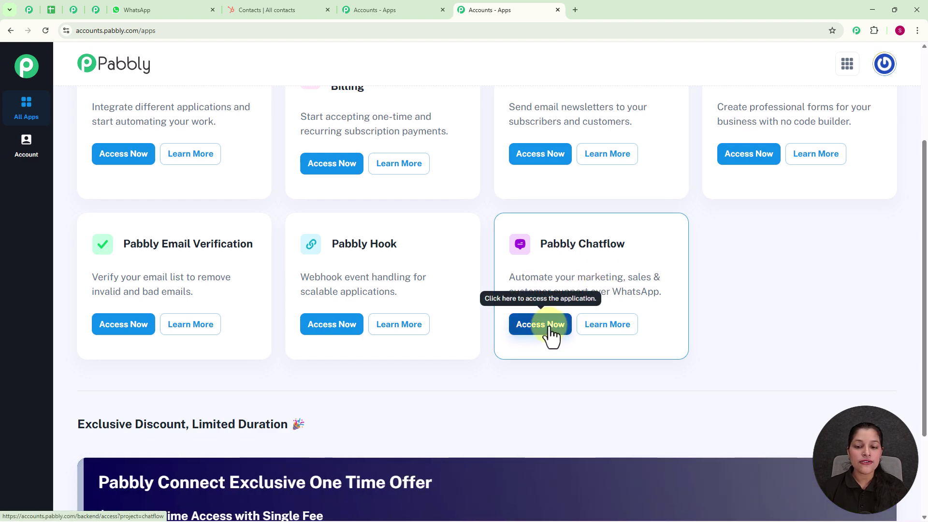
click(549, 325)
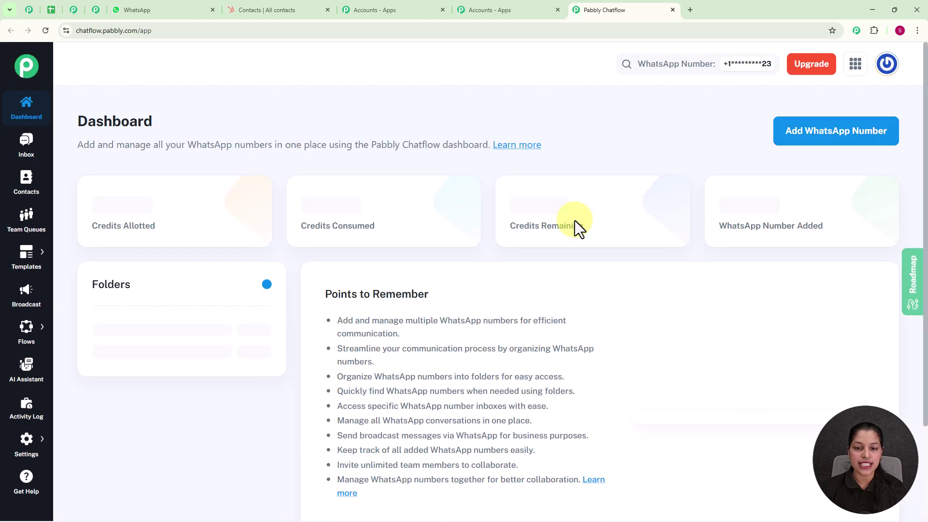
scroll(575, 220, down, 4)
scroll(576, 218, up, 4)
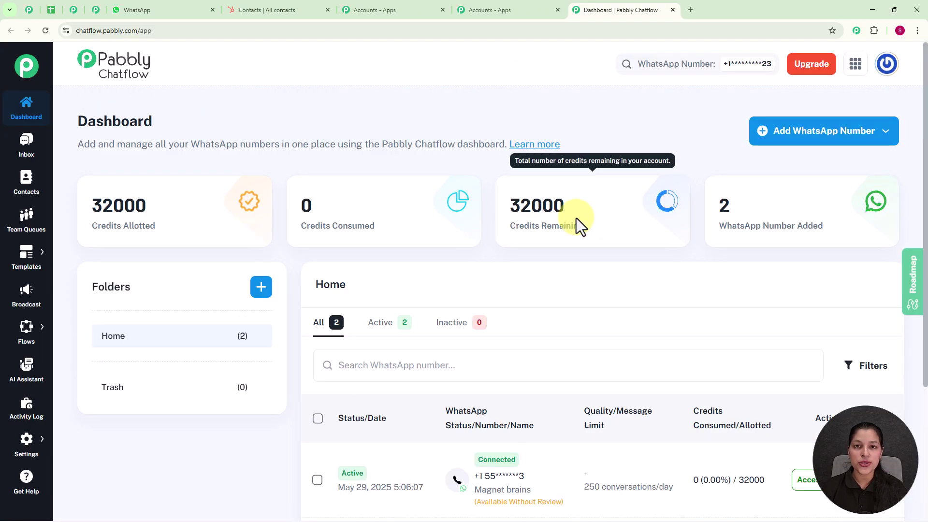
click(794, 142)
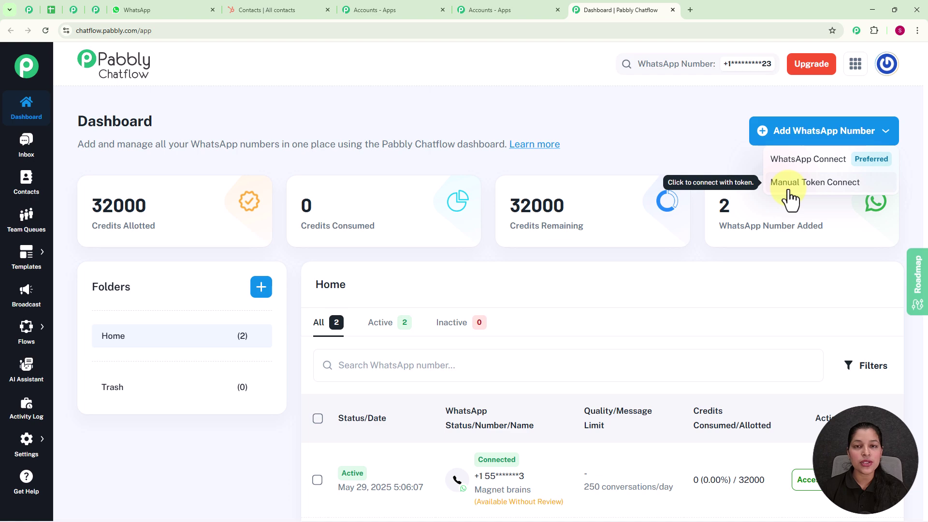
click(706, 158)
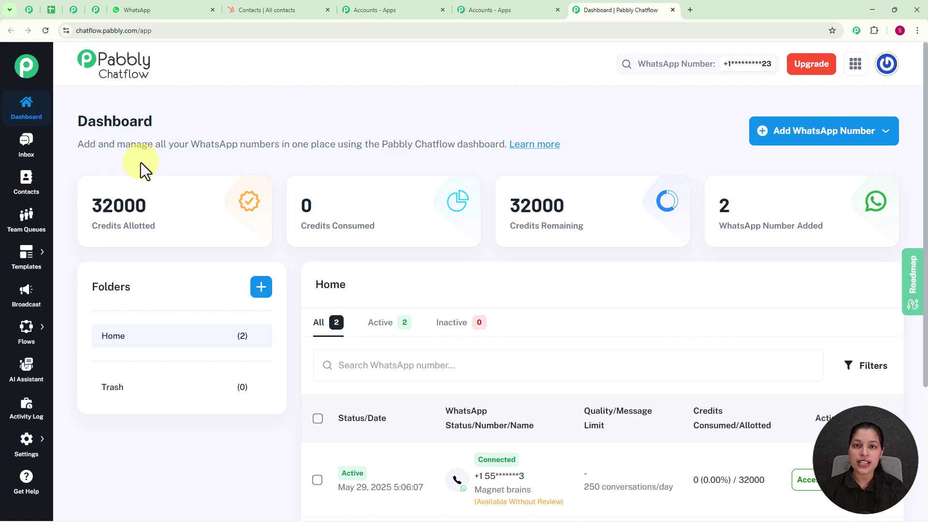
mouse_move(26, 327)
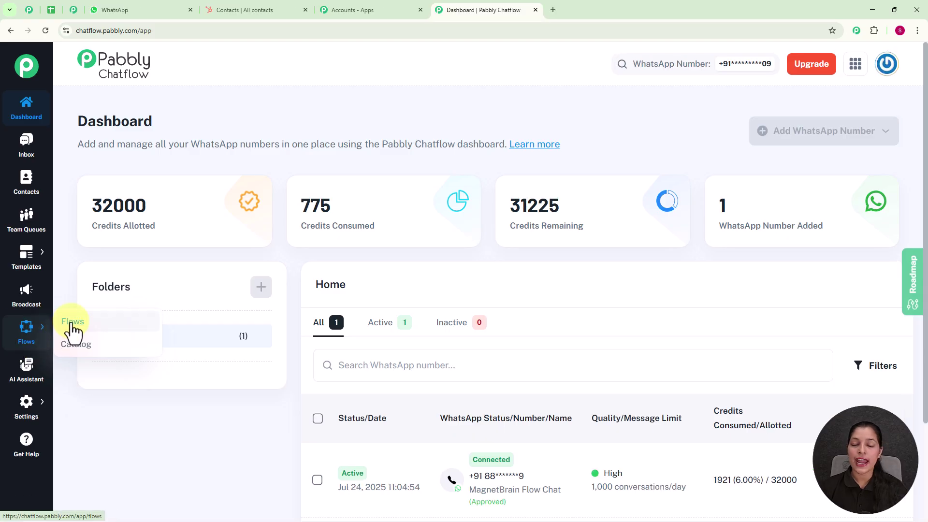
Go to Flows in the sidebar and start a new flow with Add Flow
click(70, 322)
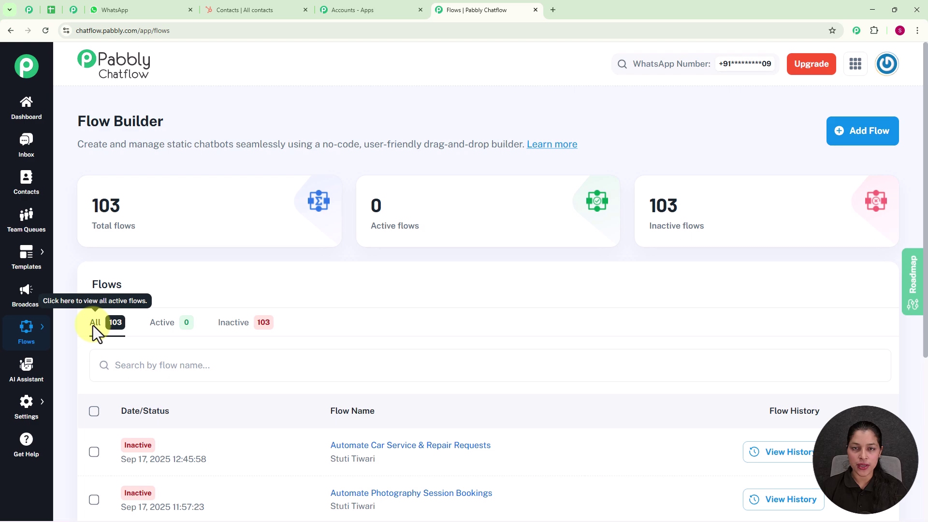
scroll(208, 358, down, 2)
scroll(209, 386, down, 2)
scroll(209, 396, up, 4)
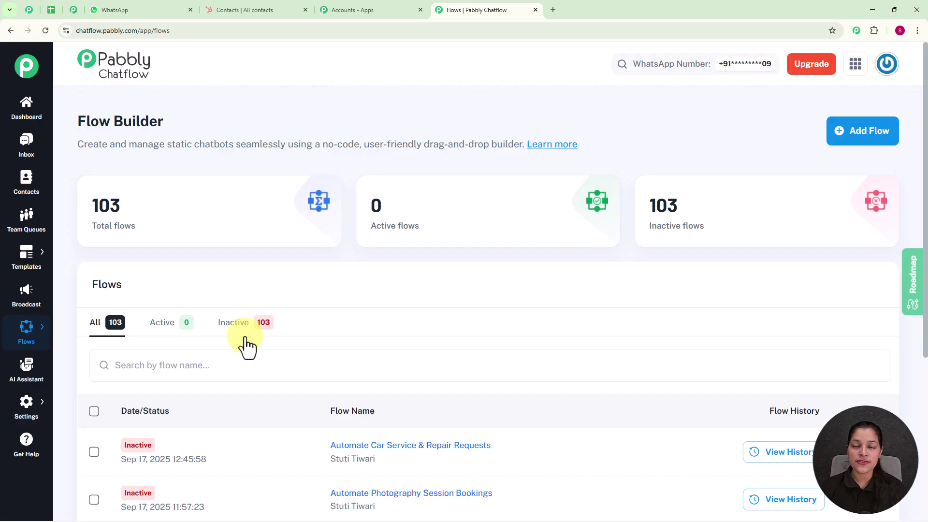
click(858, 140)
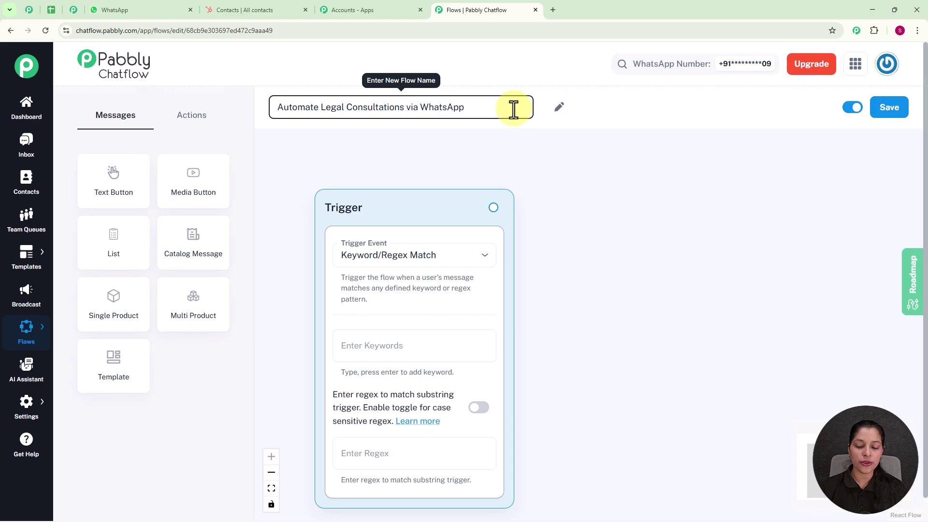
Save the name 'Automate Legal Consultations via WhatsApp' and keep Keyword/Regex Match as the trigger
key(Return)
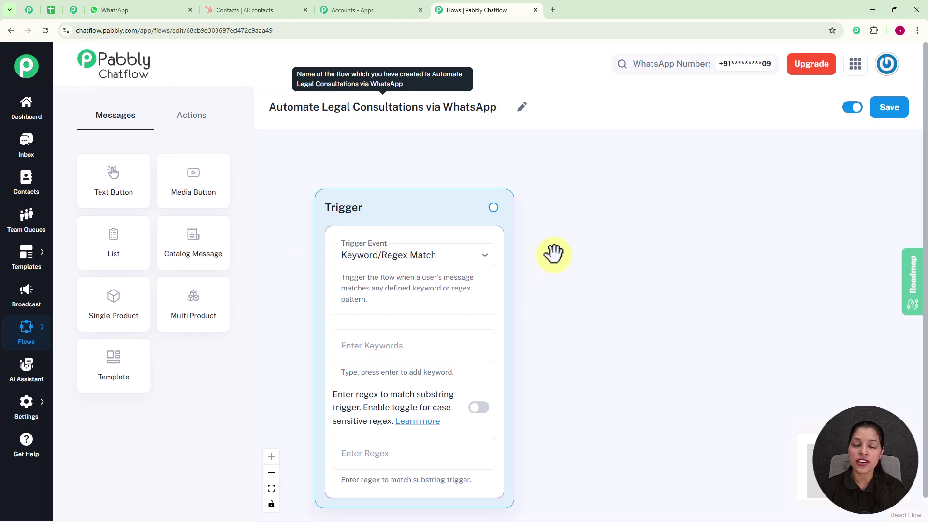
click(461, 262)
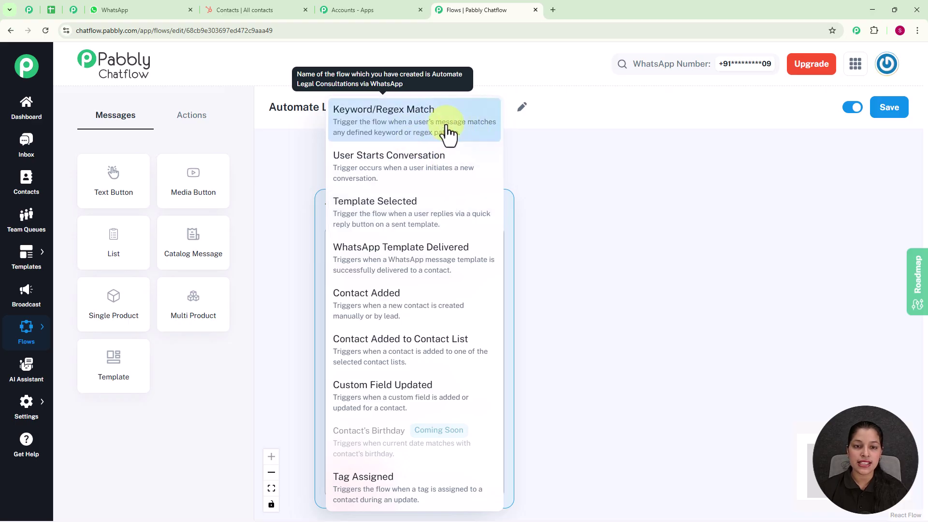
click(602, 181)
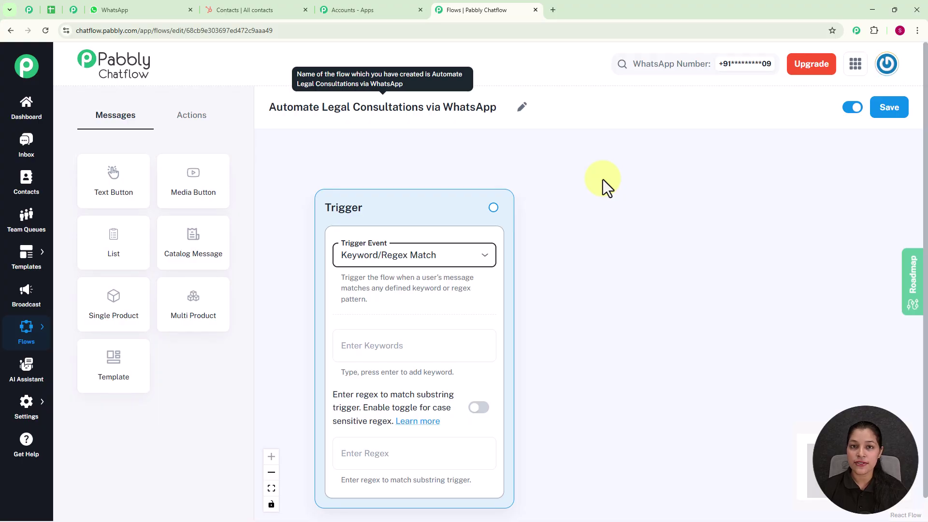
Replace the trigger's Legal keyword with the regex [\s\S]+ so any incoming message starts the flow
click(452, 346)
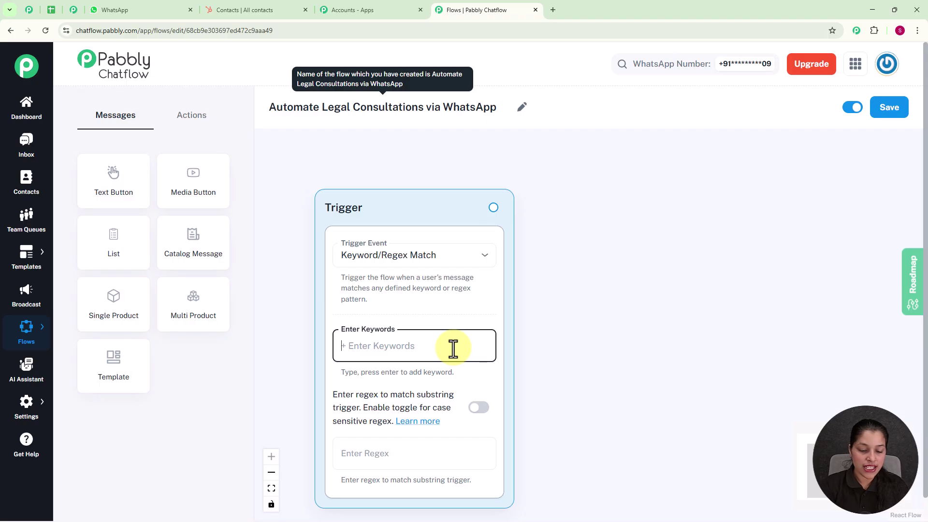
text(Legal)
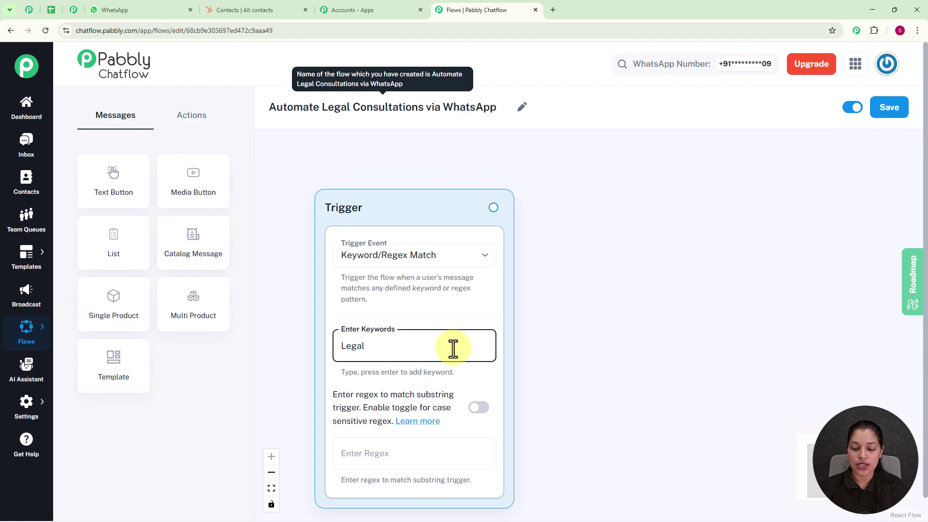
key(Return)
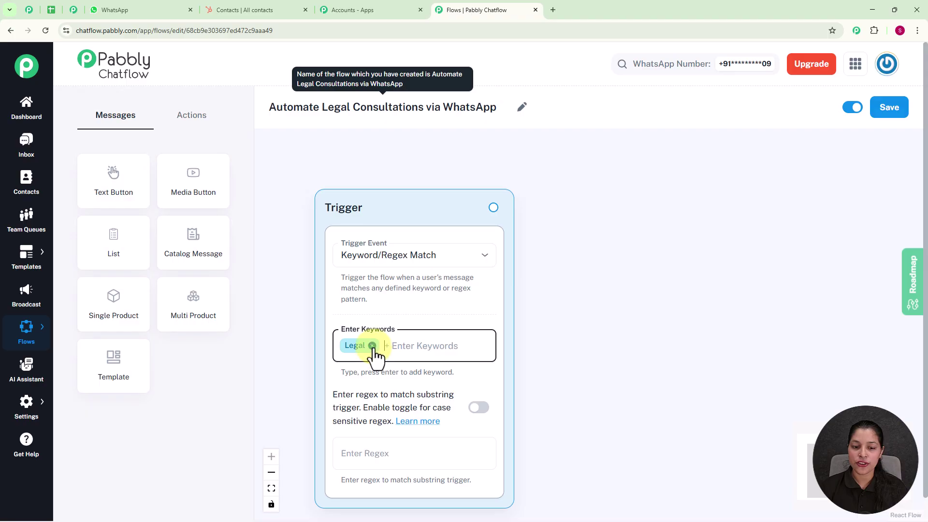
click(372, 346)
click(379, 460)
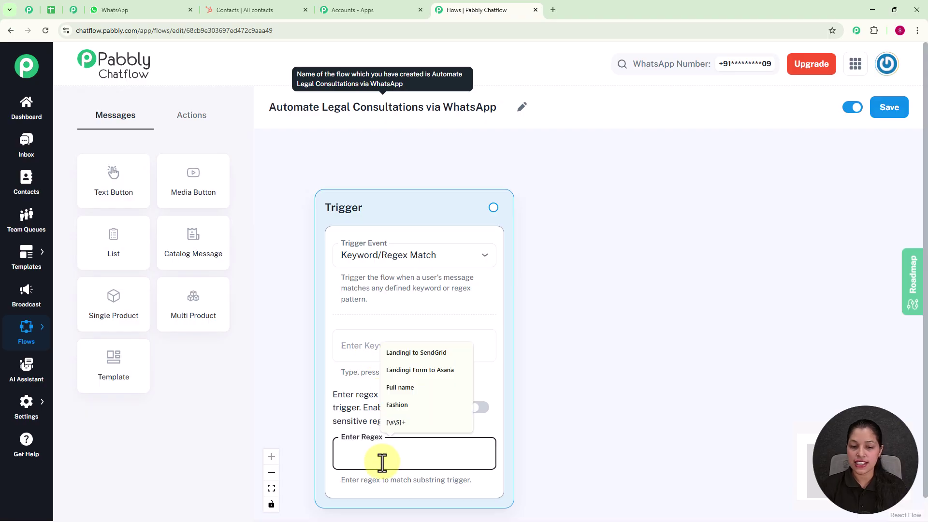
click(412, 422)
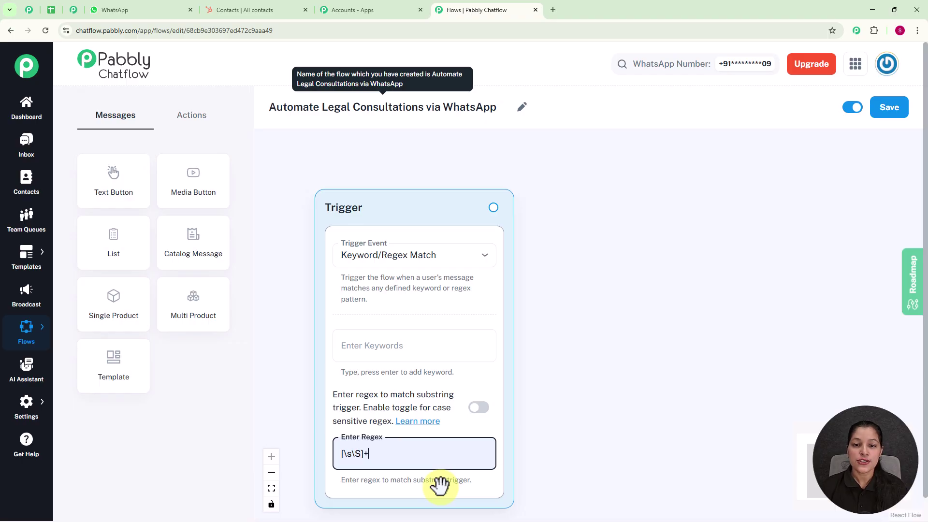
drag(493, 207, 659, 281)
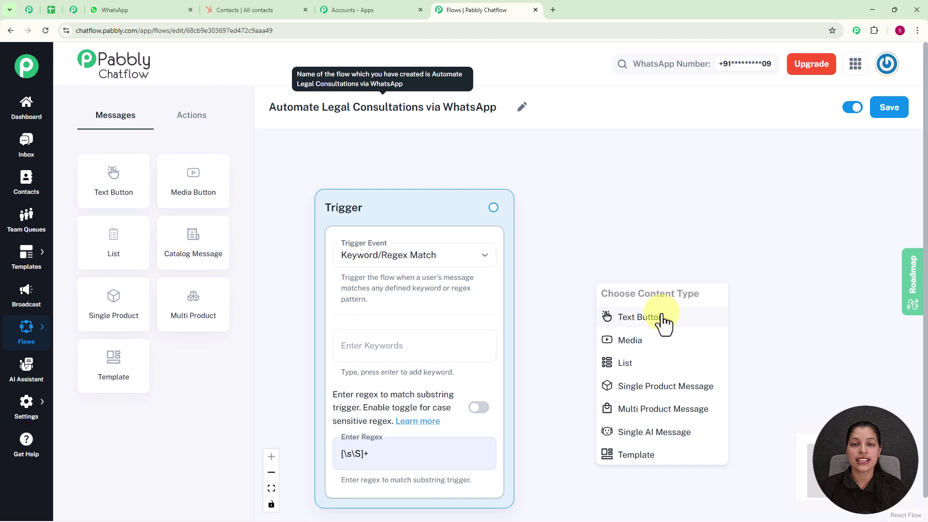
Add a Text Button message after the trigger with the pasted Spark Legal Services welcome text
click(663, 319)
drag(662, 304, 654, 249)
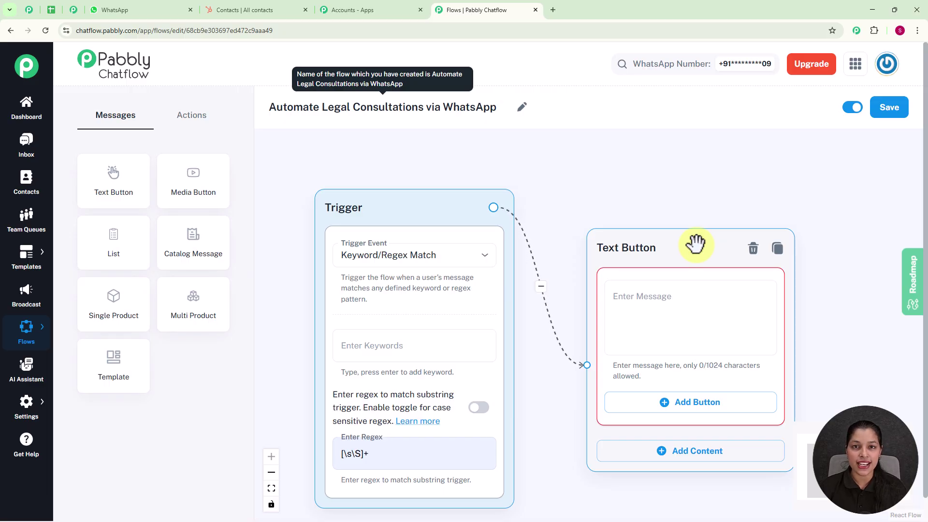
click(642, 317)
text(⚖️ *Hi! Welcome to Spark Legal Services.* How can we assist you today?)
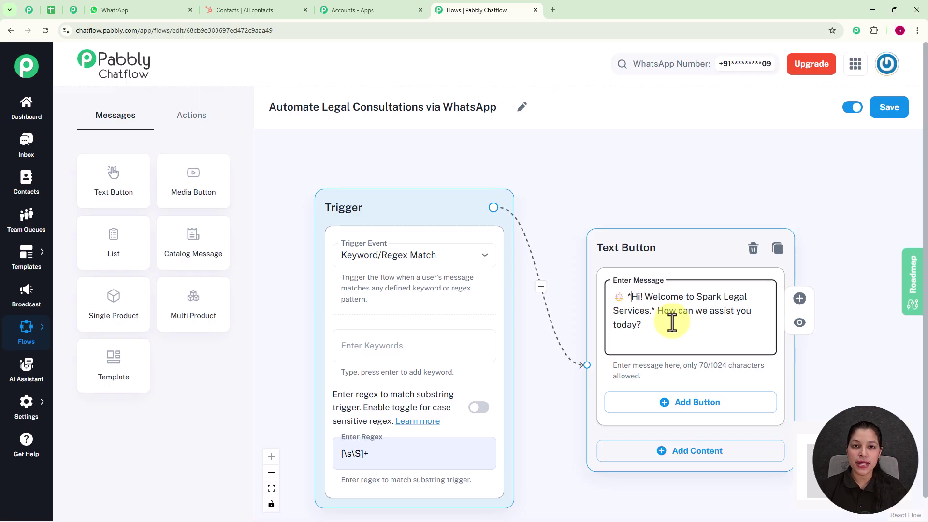
click(632, 298)
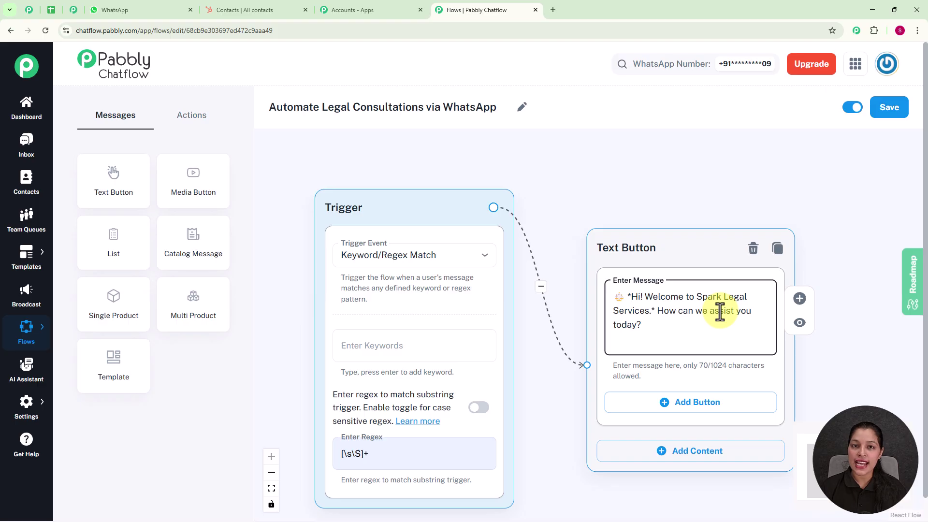
scroll(720, 311, down, 5)
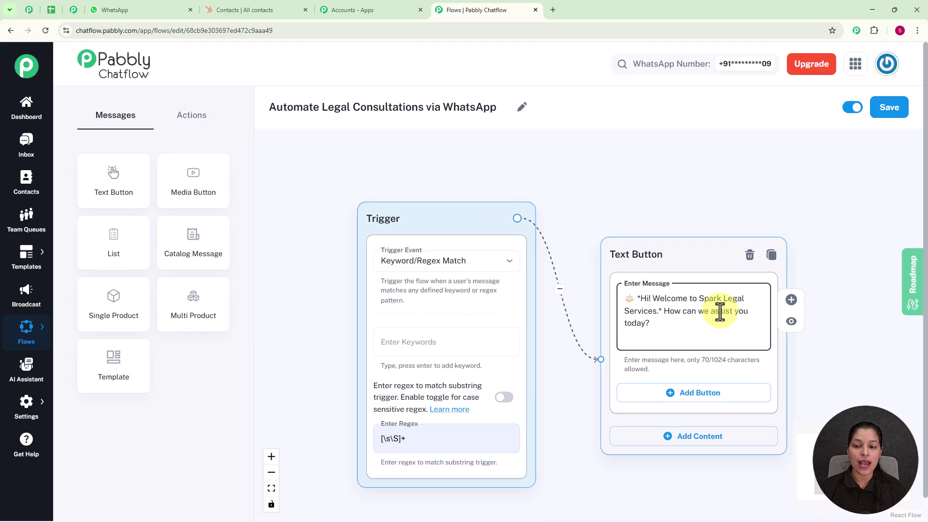
drag(843, 353, 681, 272)
scroll(628, 295, up, 3)
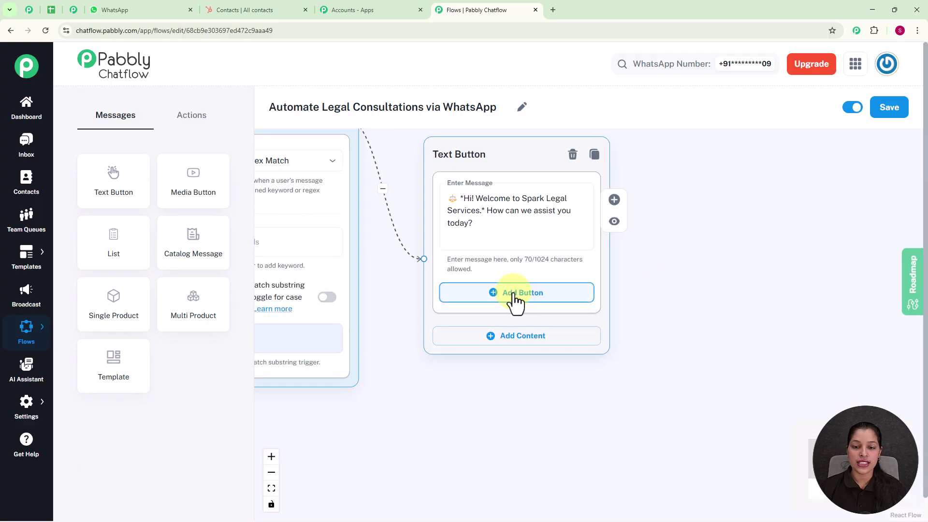
Add a reply button labelled 'Book Consultation 📝' to the welcome message
click(515, 297)
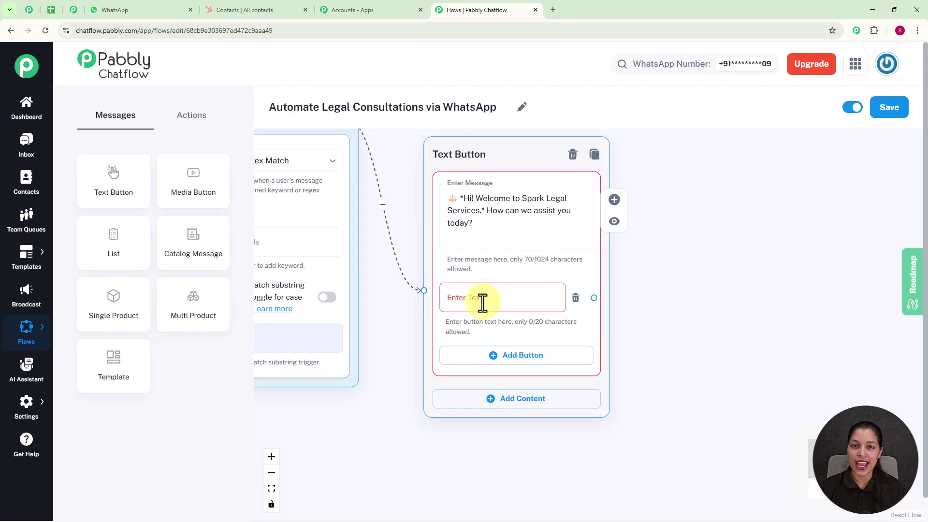
click(482, 301)
text(Book Consultation 📝)
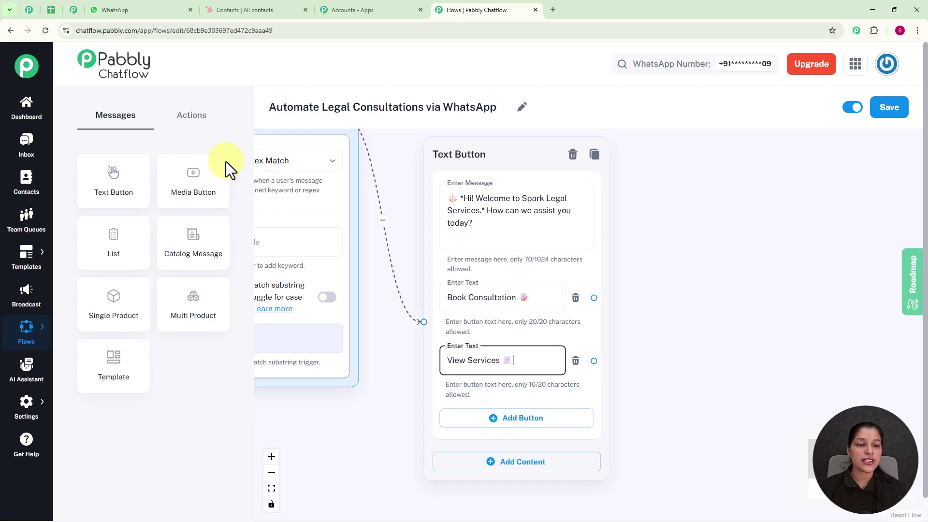
click(190, 116)
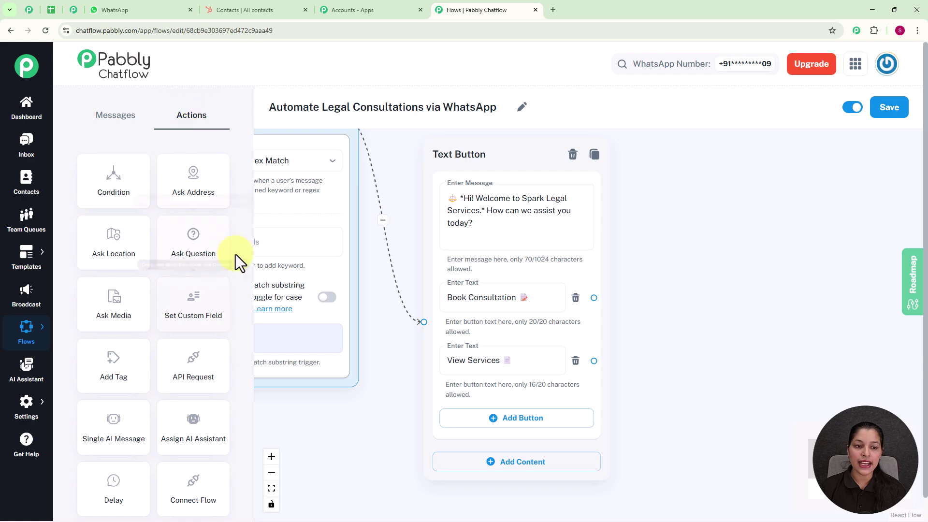
Place an Ask Question step right of the welcome message, linked from Book Consultation, asking for the case description
click(200, 237)
drag(356, 227, 728, 144)
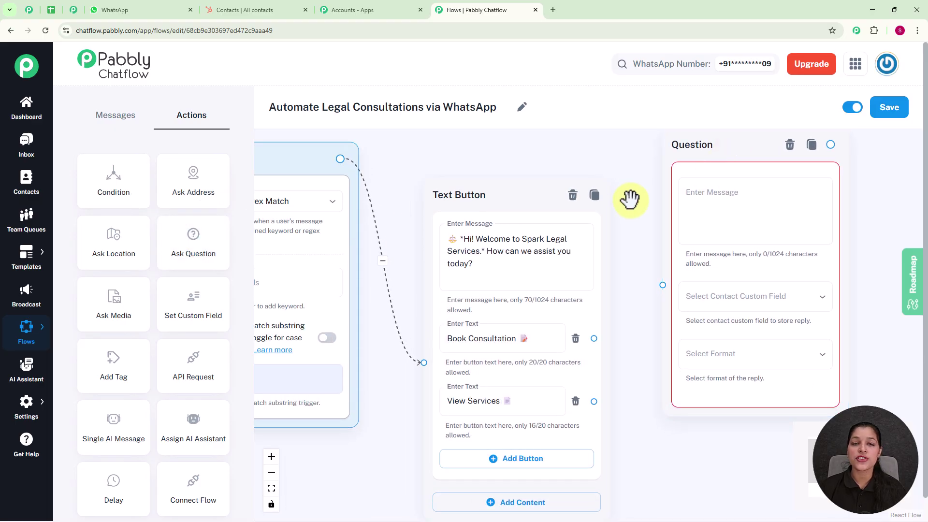
drag(594, 338, 662, 285)
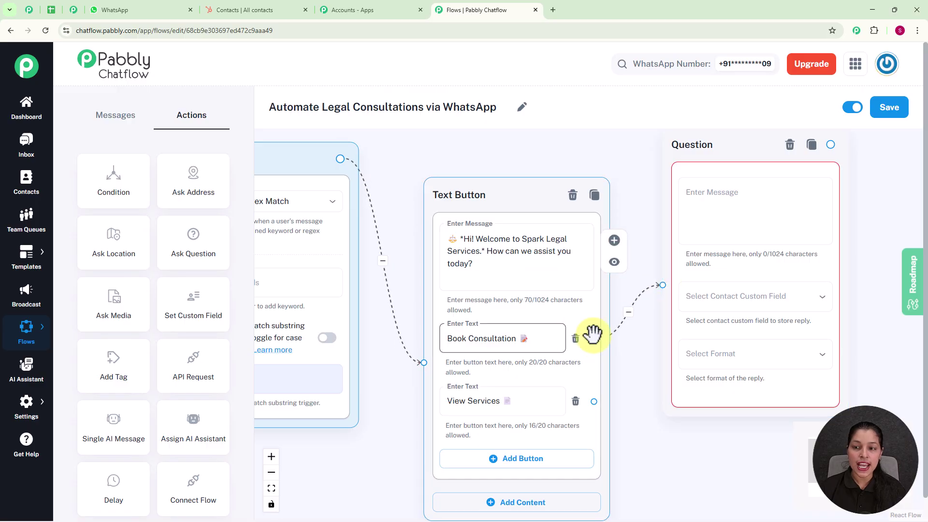
scroll(703, 233, down, 2)
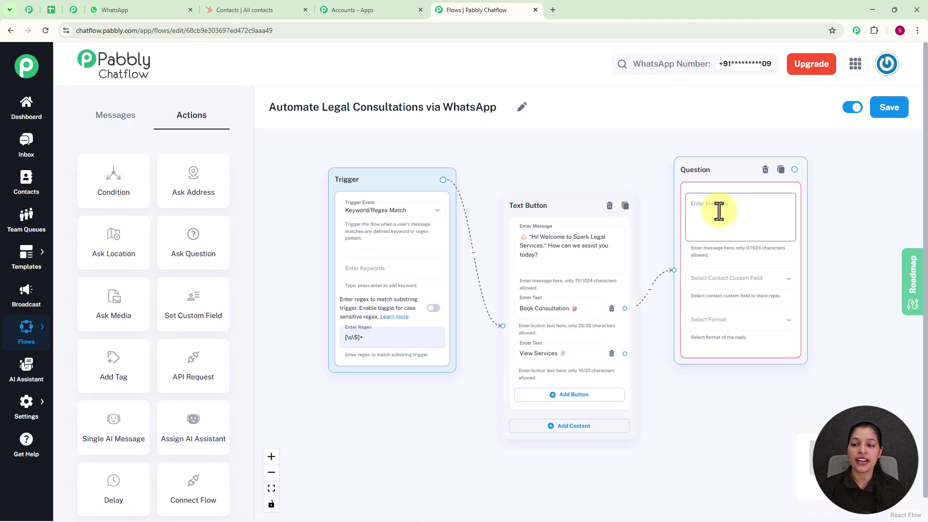
drag(837, 270, 689, 251)
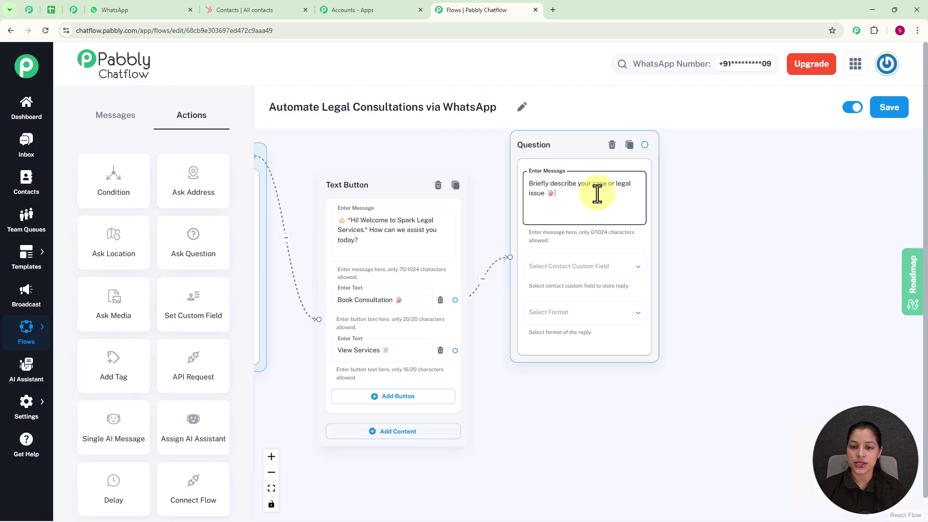
click(589, 271)
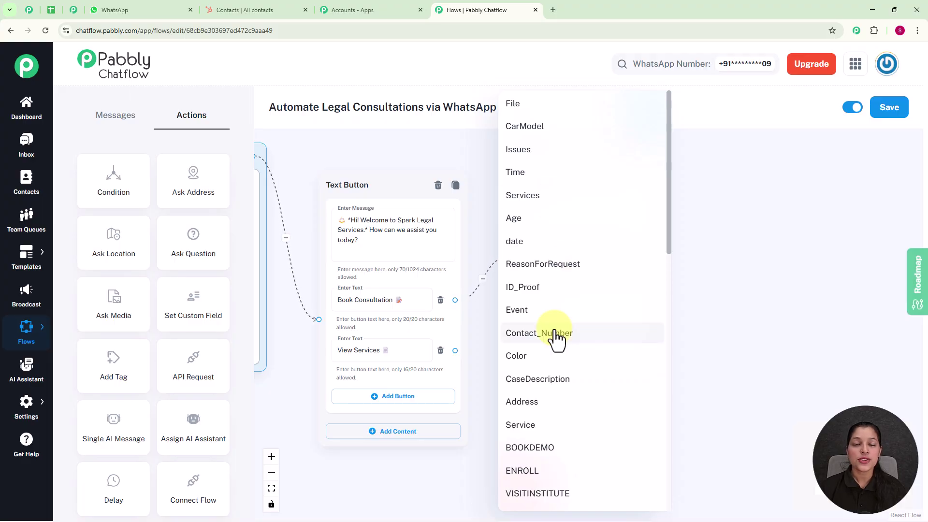
click(717, 274)
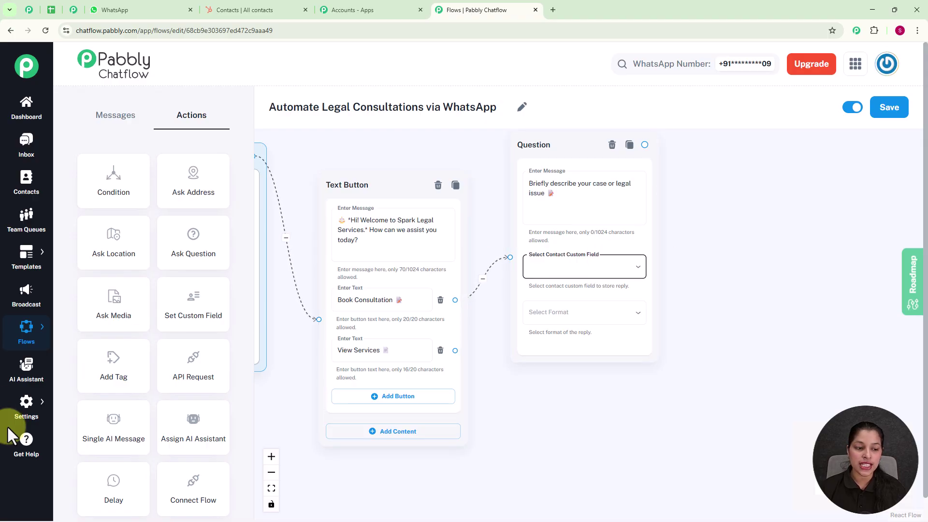
mouse_move(41, 417)
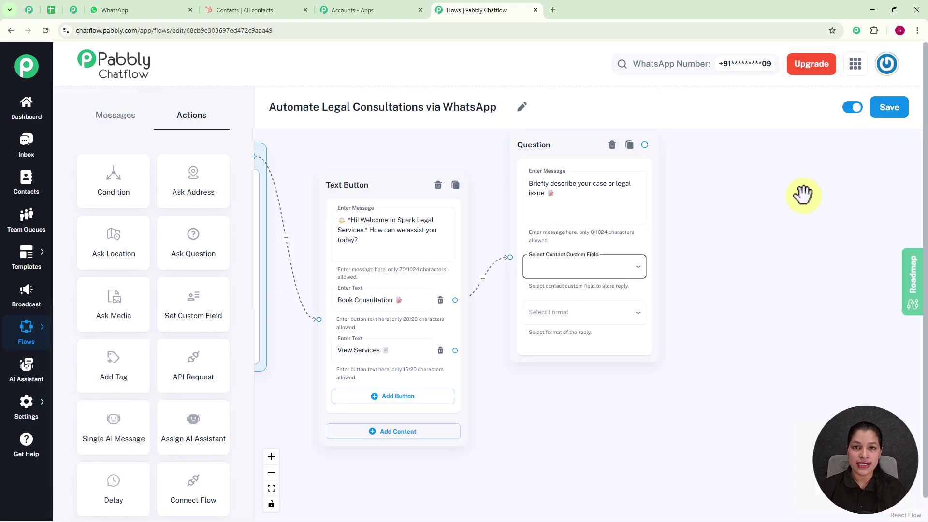
click(48, 404)
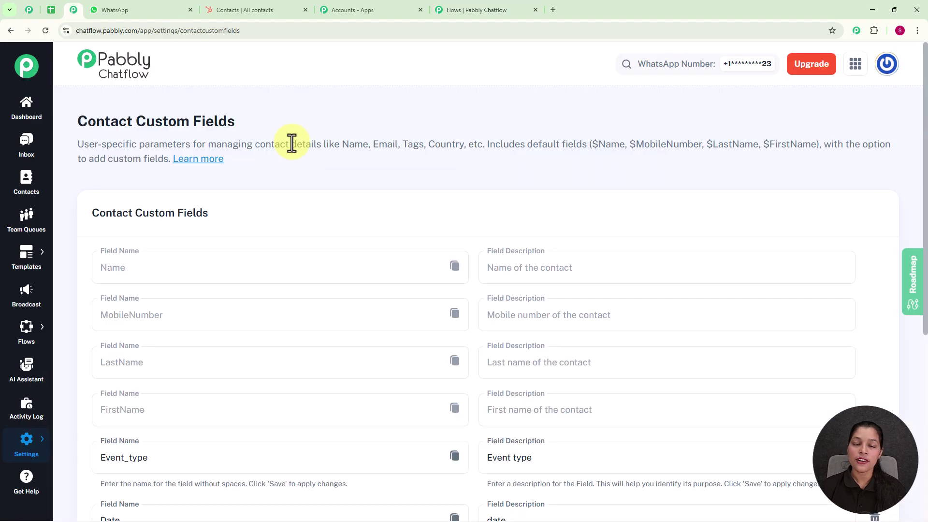
scroll(285, 230, down, 6)
click(261, 365)
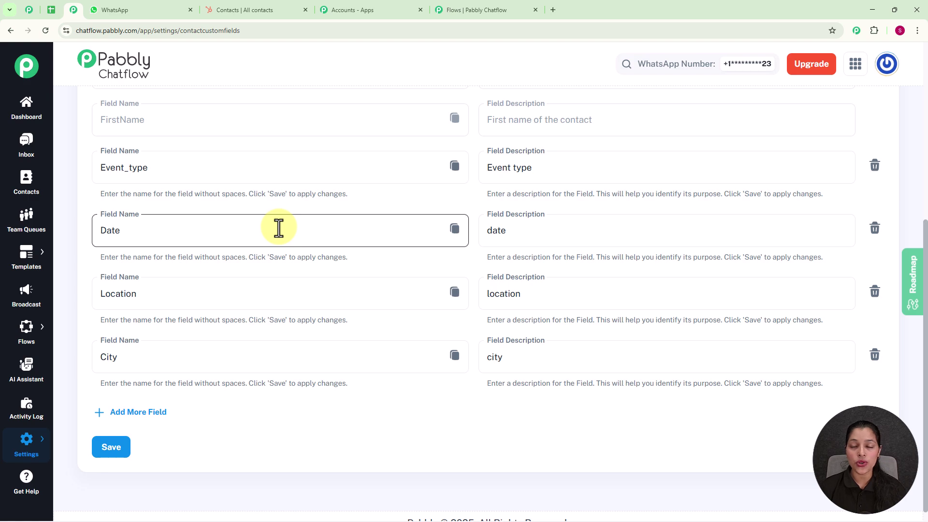
click(124, 413)
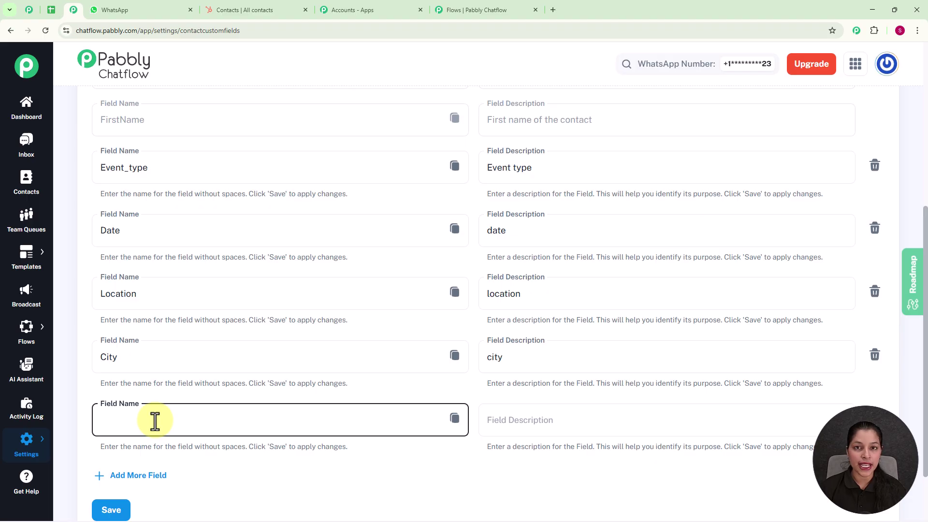
scroll(155, 421, down, 1)
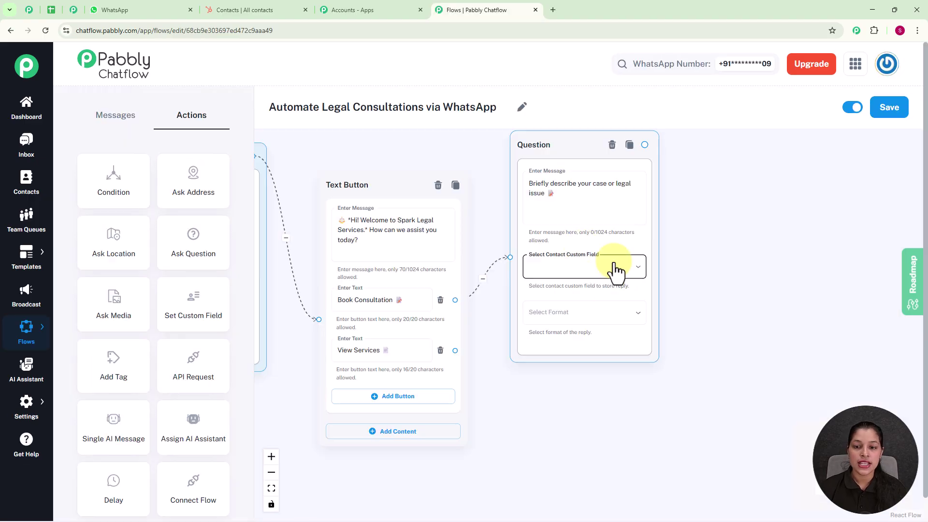
Save the case description reply to the Issues custom field with format Any
click(593, 267)
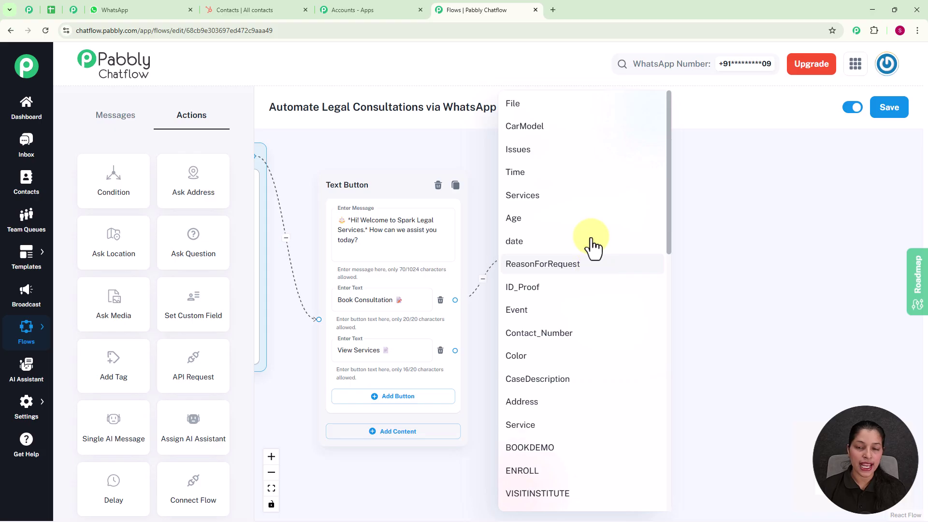
click(548, 152)
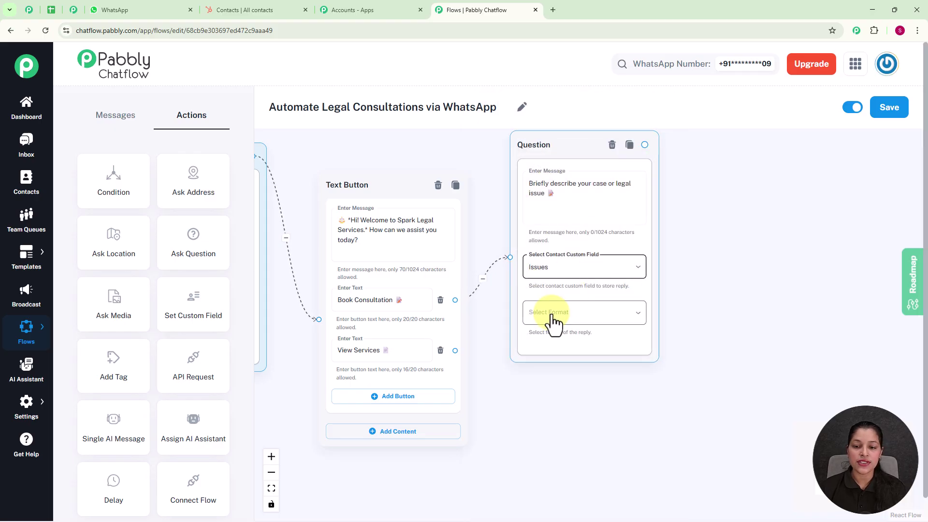
click(554, 316)
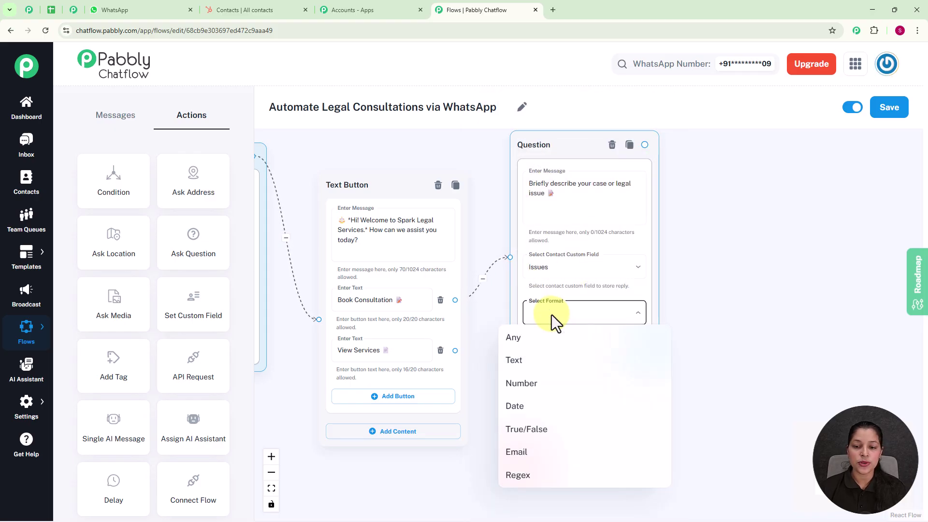
click(524, 341)
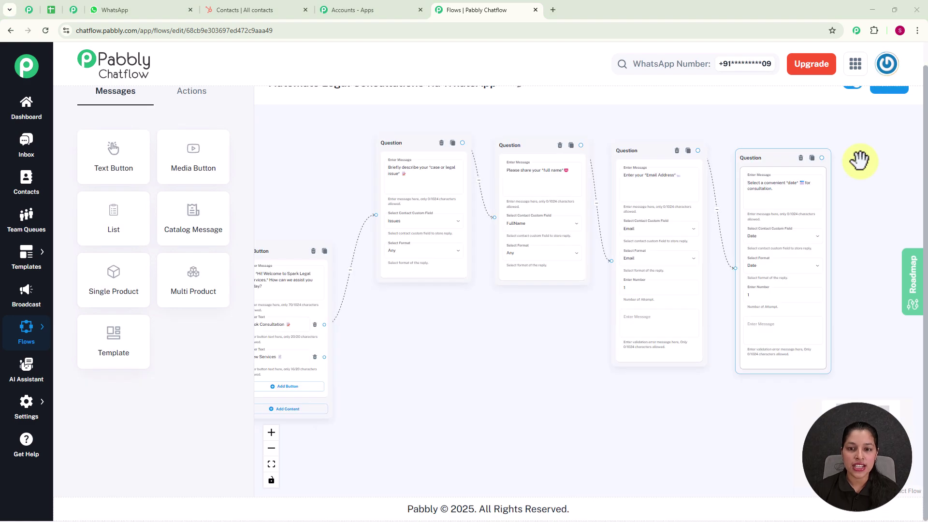
Review the full name, email and consultation-date questions and link a new step after the date question
scroll(821, 159, up, 2)
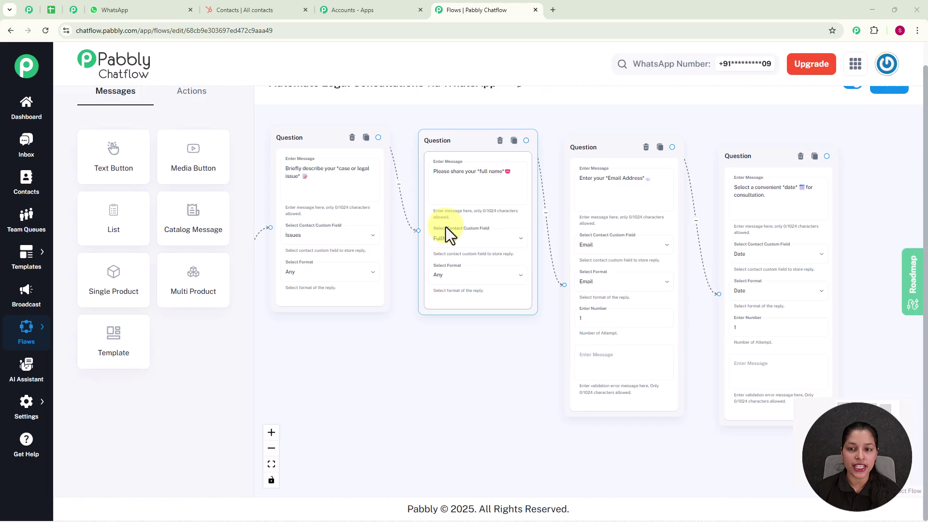
click(627, 187)
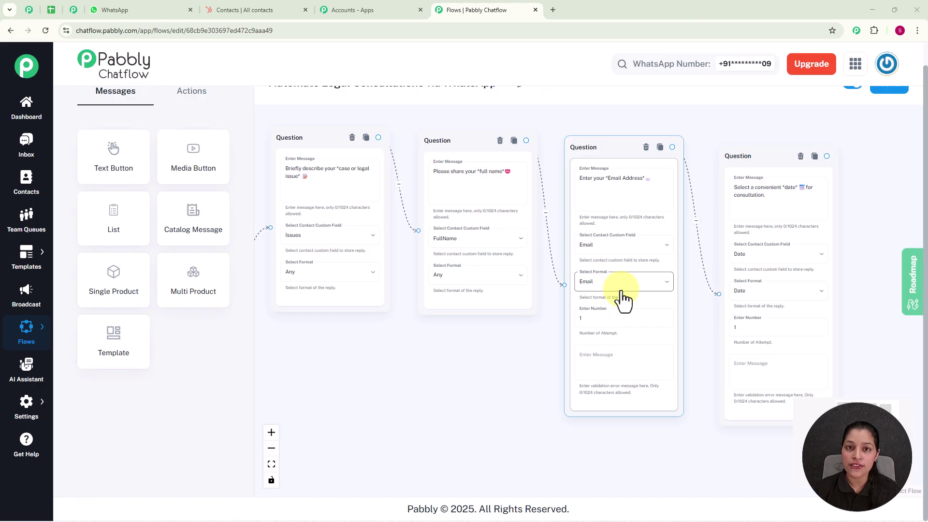
scroll(622, 299, up, 1)
click(618, 338)
scroll(617, 338, up, 2)
scroll(616, 338, up, 1)
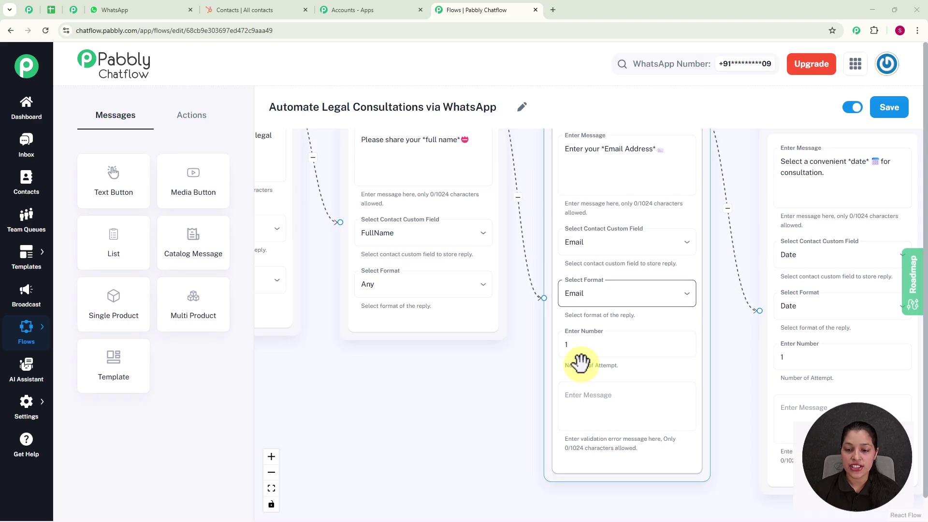
scroll(695, 361, down, 1)
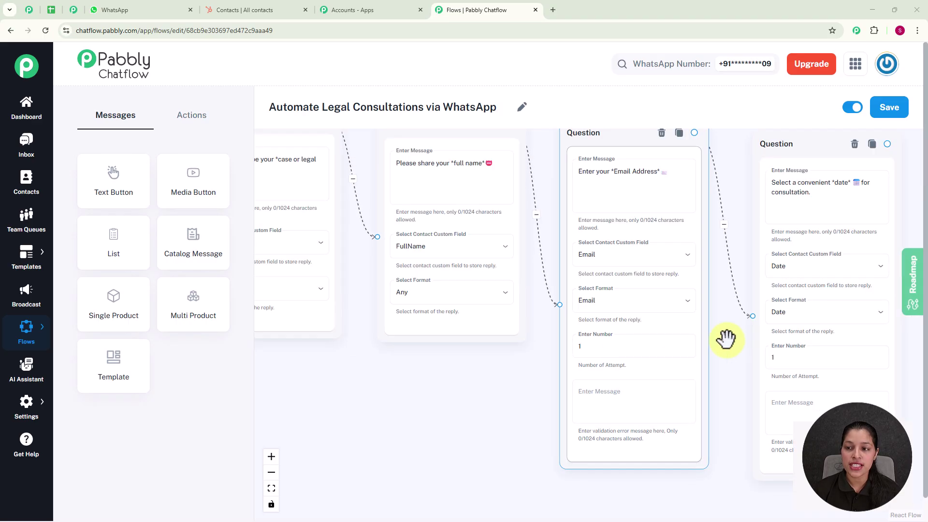
scroll(789, 334, down, 1)
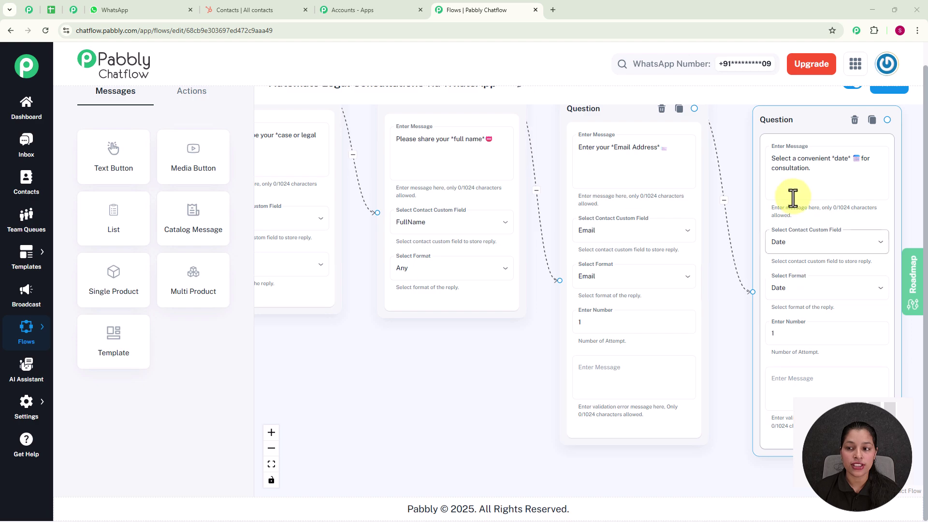
scroll(790, 198, down, 1)
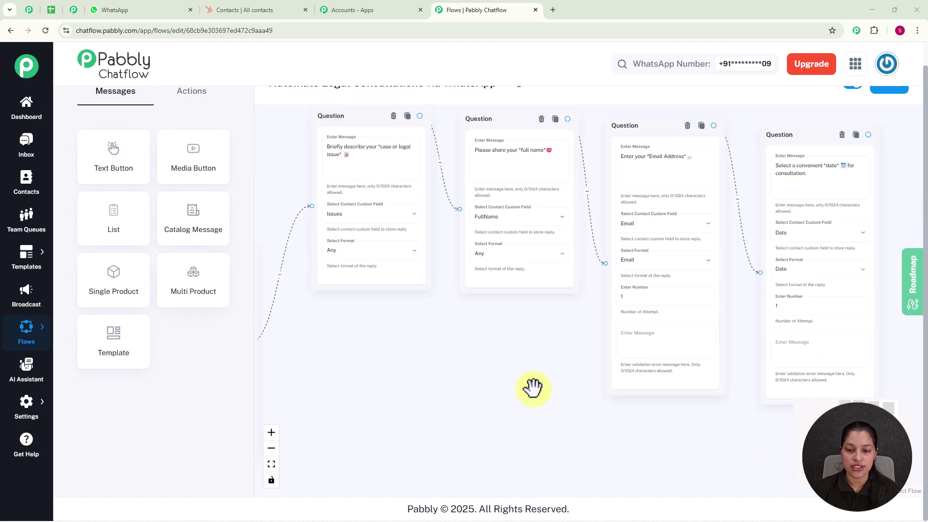
drag(532, 385, 311, 409)
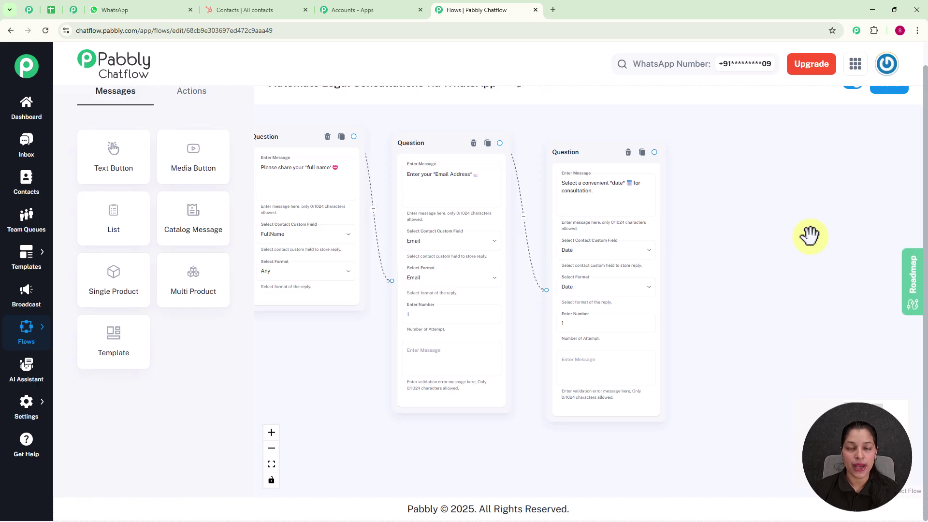
drag(654, 152, 747, 221)
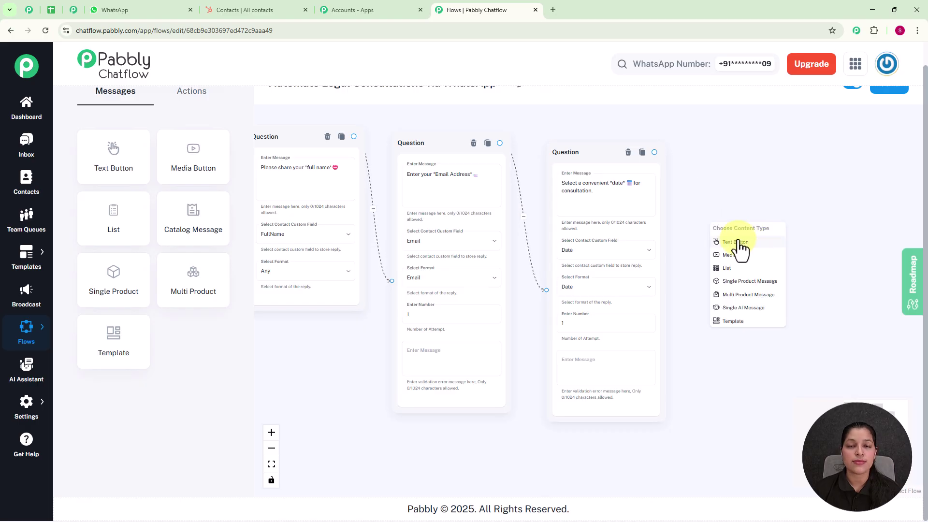
Add a Text Button message after the date question summarizing case and date/time, ending 'Confirm?'
click(739, 248)
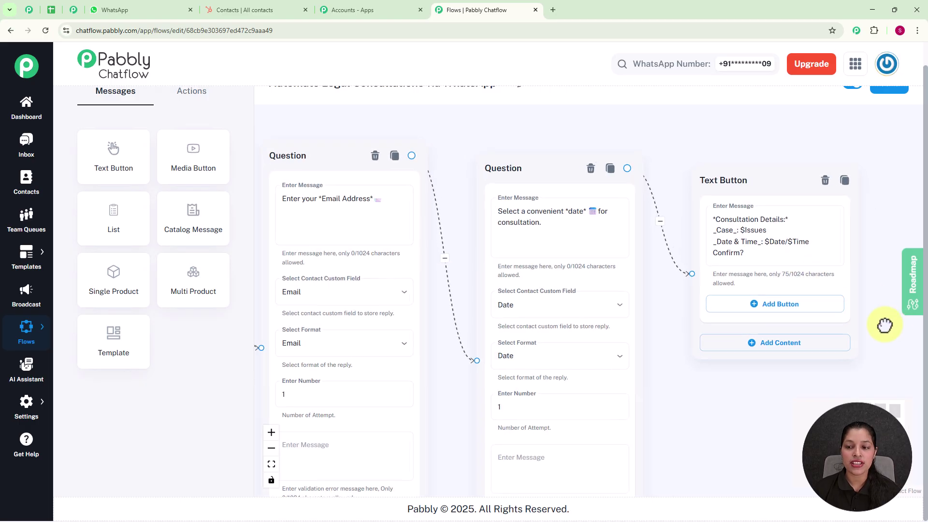
drag(884, 325, 702, 321)
click(566, 236)
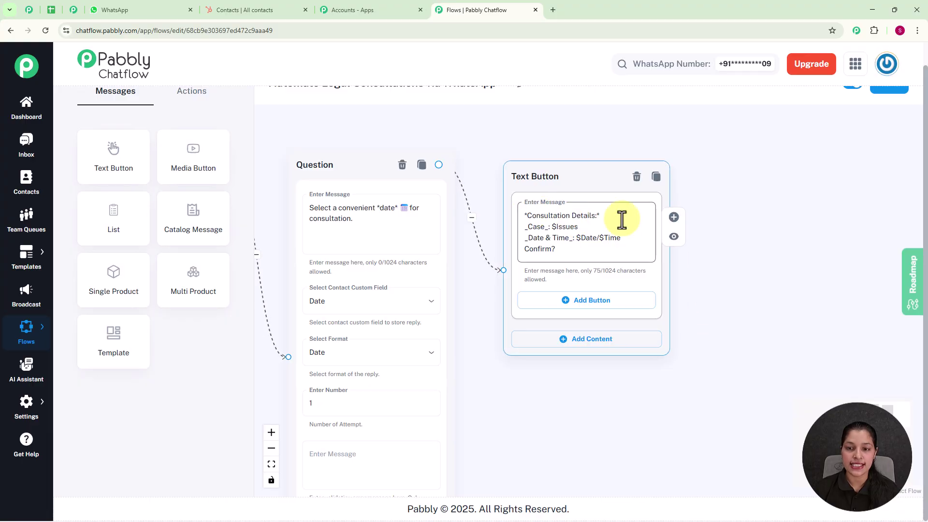
scroll(622, 219, up, 1)
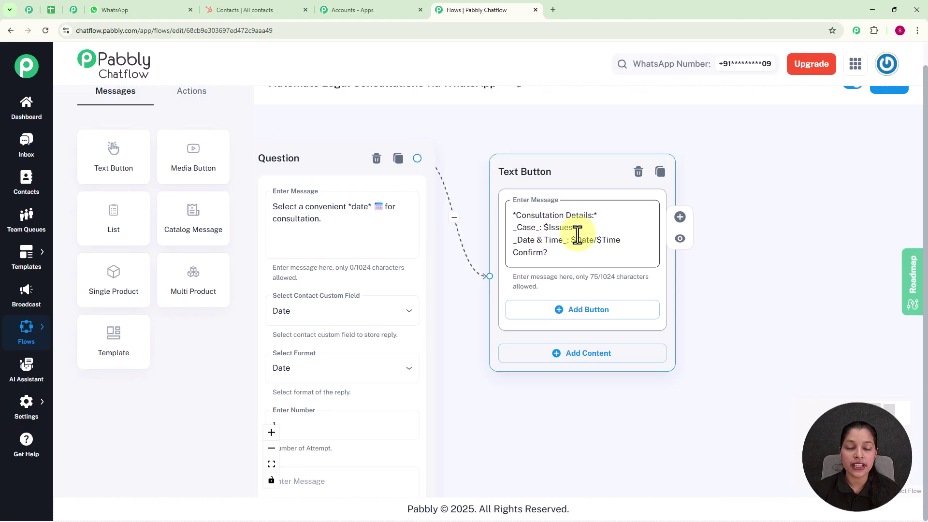
scroll(577, 234, down, 5)
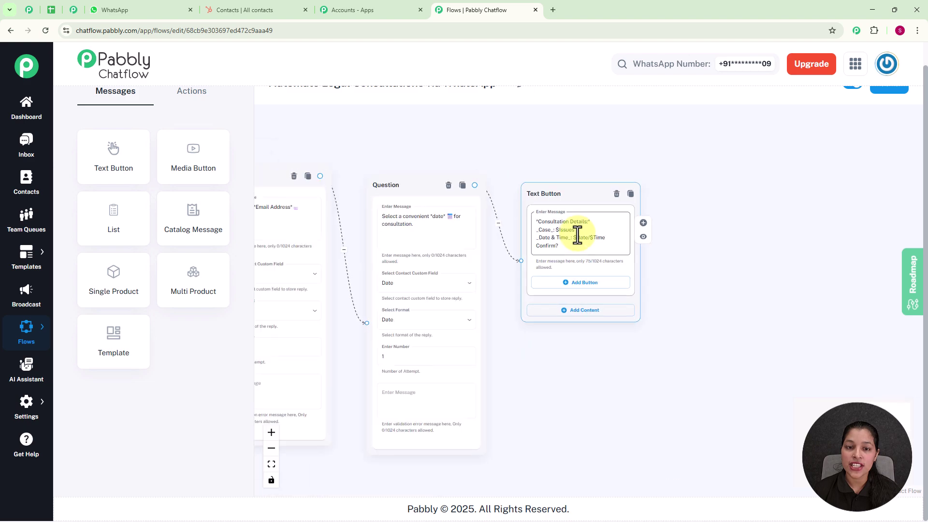
Reframe the canvas to review the case question alongside the date question and confirmation message
drag(387, 157, 581, 189)
scroll(580, 189, up, 3)
drag(447, 176, 593, 155)
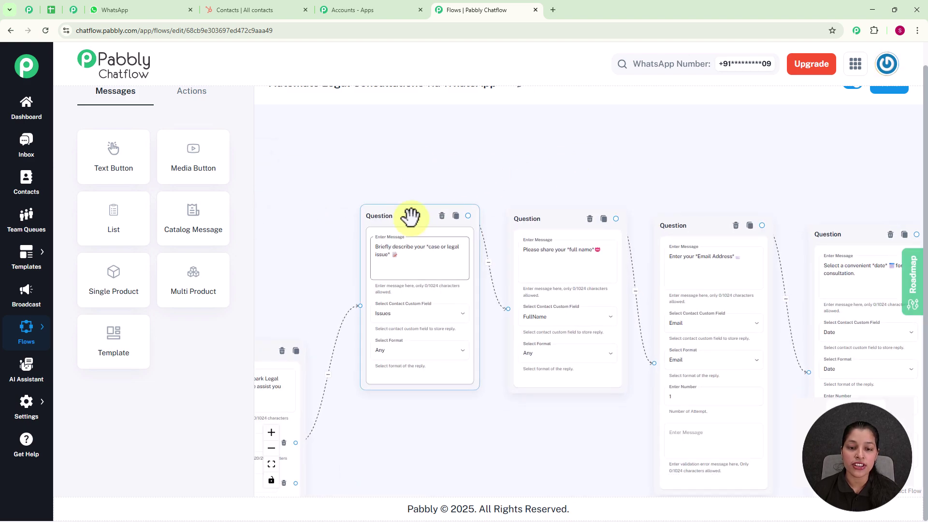
click(400, 252)
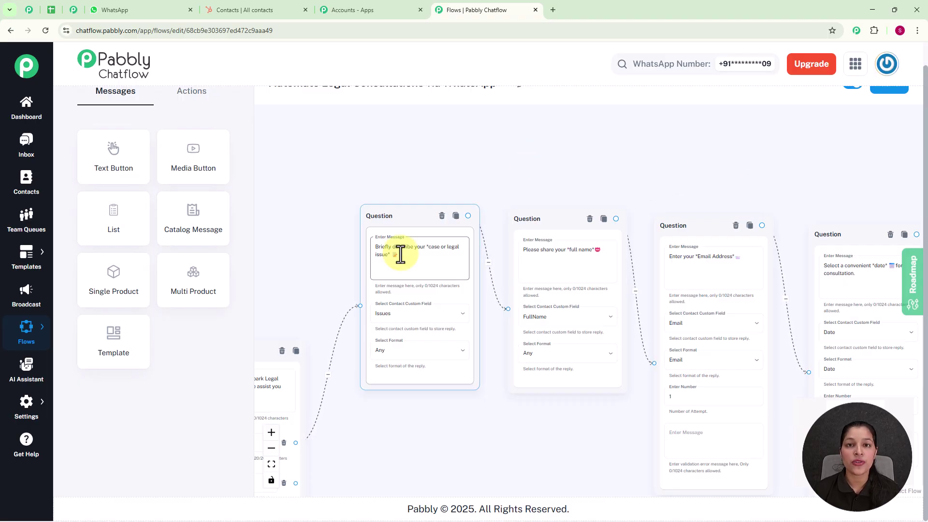
drag(786, 136, 372, 120)
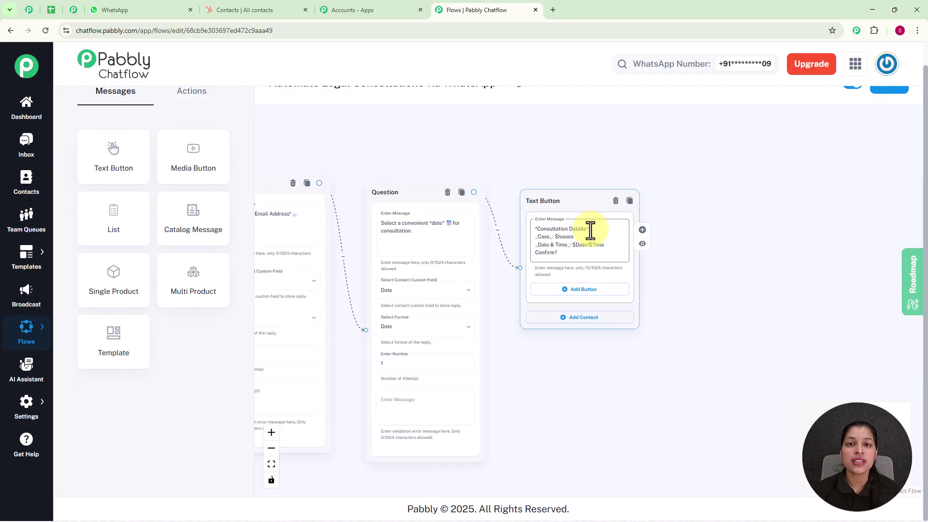
scroll(590, 231, up, 2)
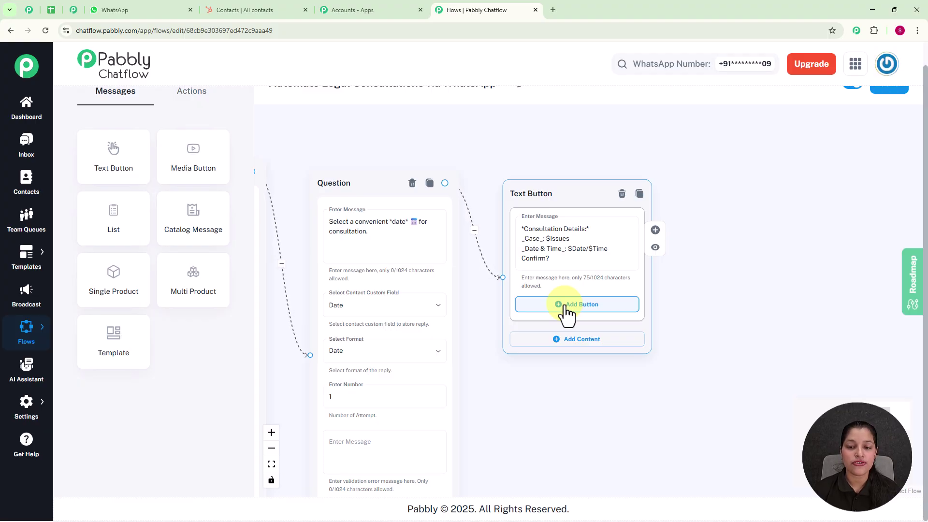
Add Confirm ✅ and Cancel ❌ reply buttons to the consultation summary message
click(566, 308)
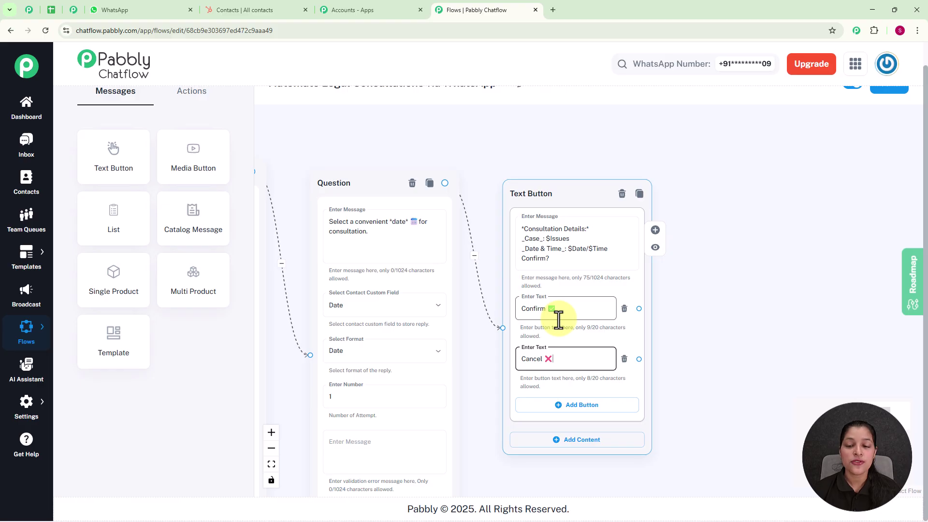
click(185, 96)
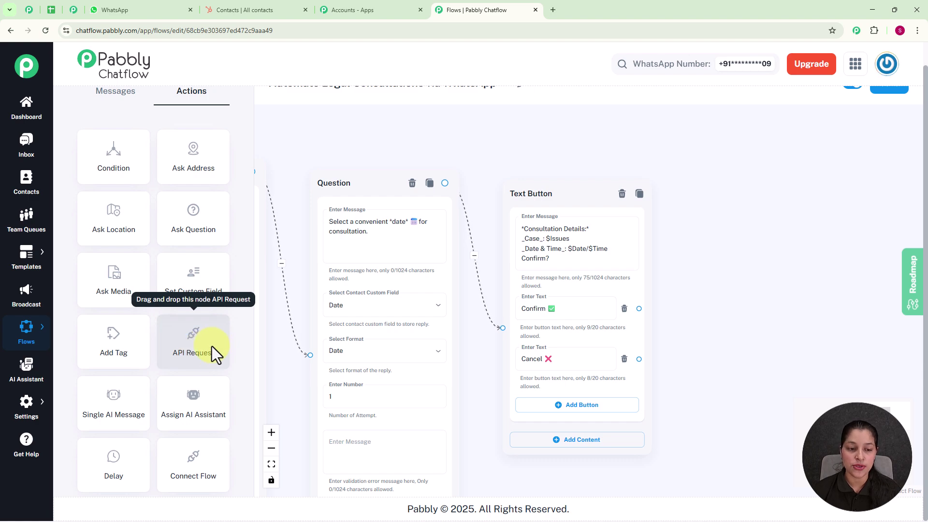
Place an API Request step on the canvas and connect the Confirm reply button to it
scroll(261, 338, down, 3)
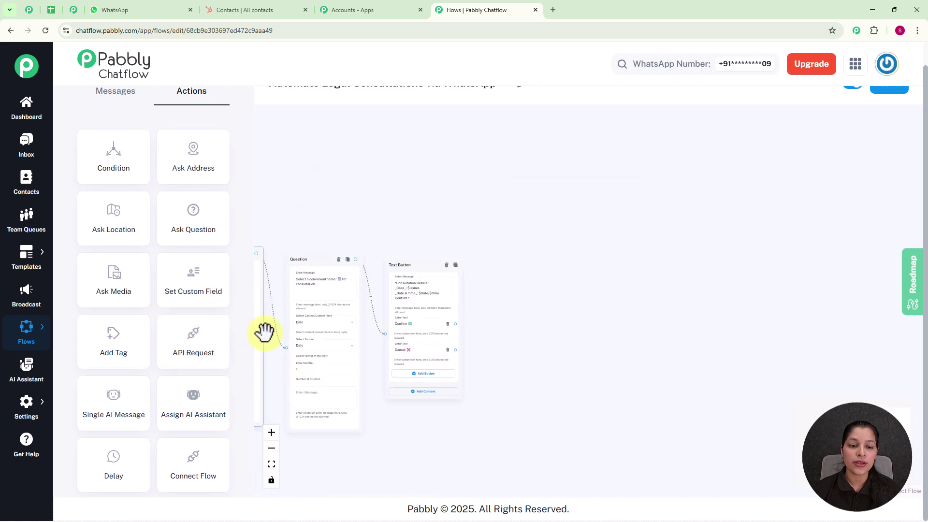
drag(310, 218, 666, 214)
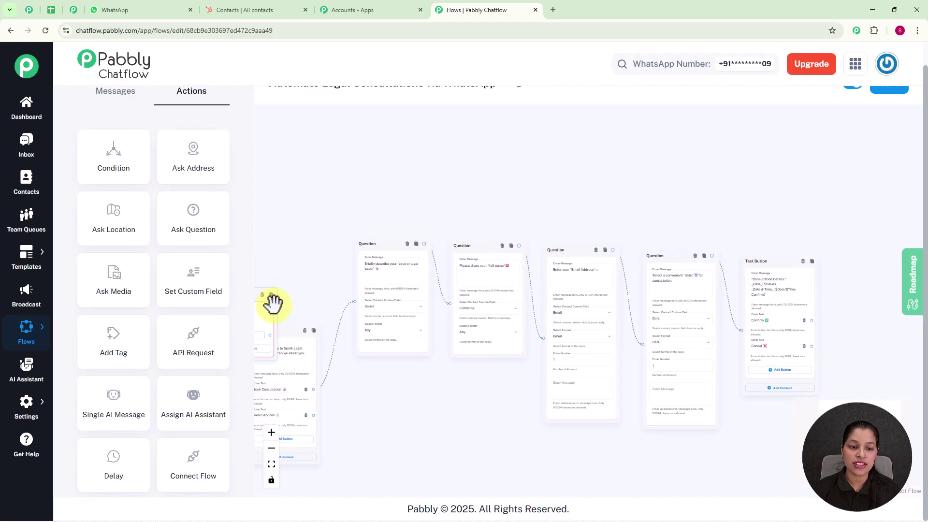
drag(273, 307, 762, 283)
scroll(706, 228, up, 2)
drag(675, 234, 599, 161)
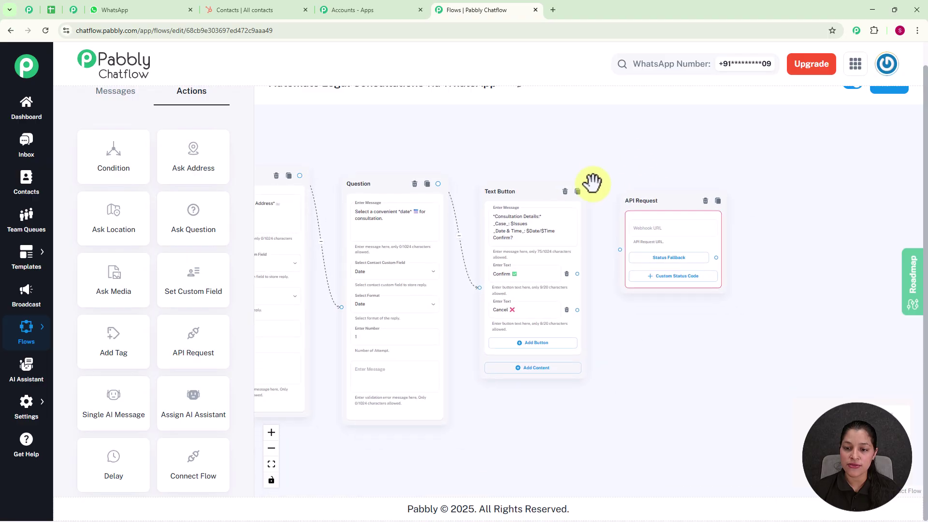
drag(578, 273, 618, 247)
click(647, 259)
scroll(662, 217, up, 1)
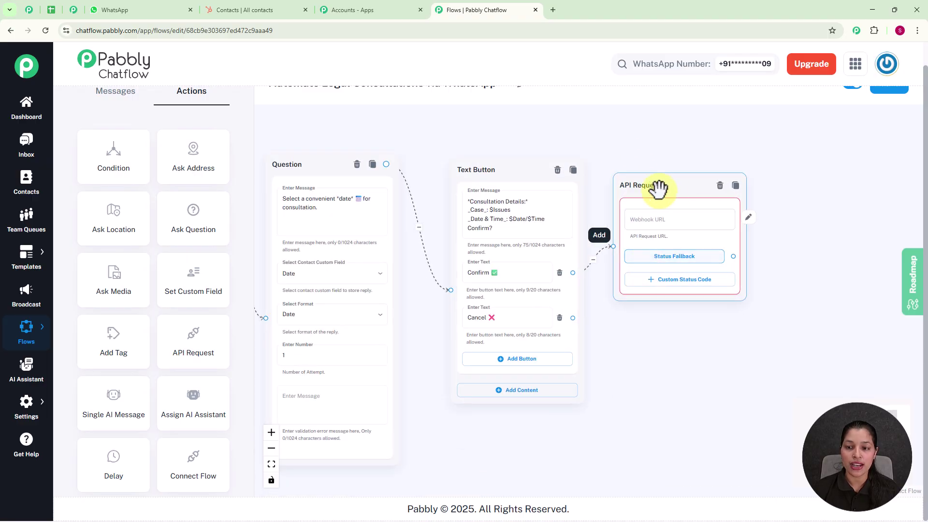
click(682, 213)
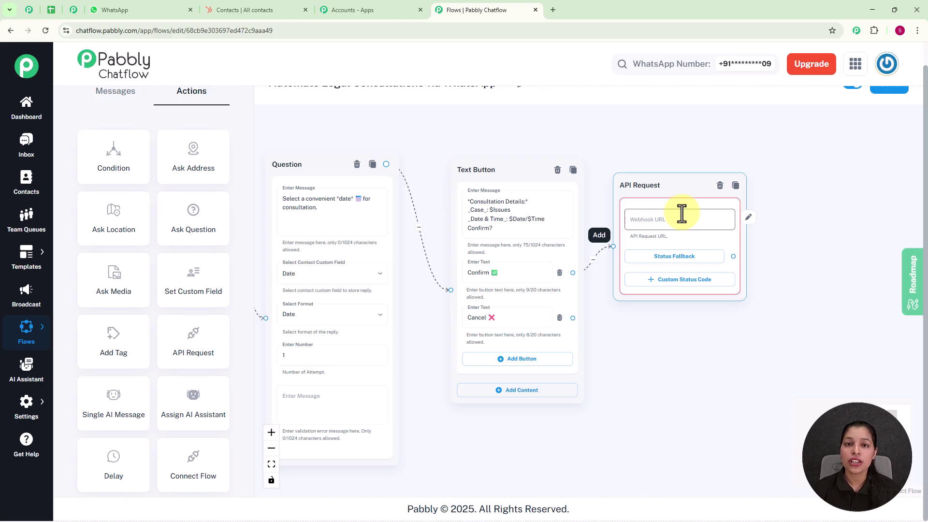
click(368, 10)
Launch Pabbly Connect from the Pabbly apps list and begin creating a new workflow
scroll(375, 140, up, 2)
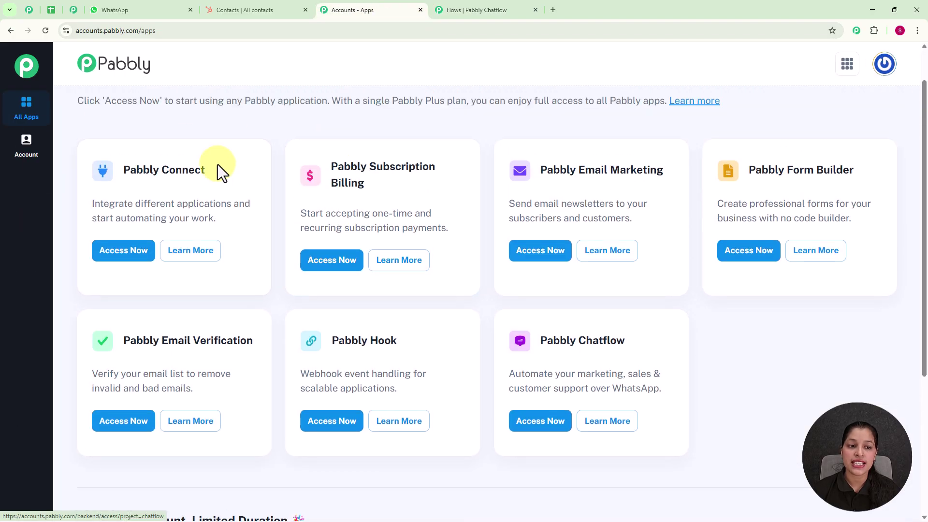
click(121, 256)
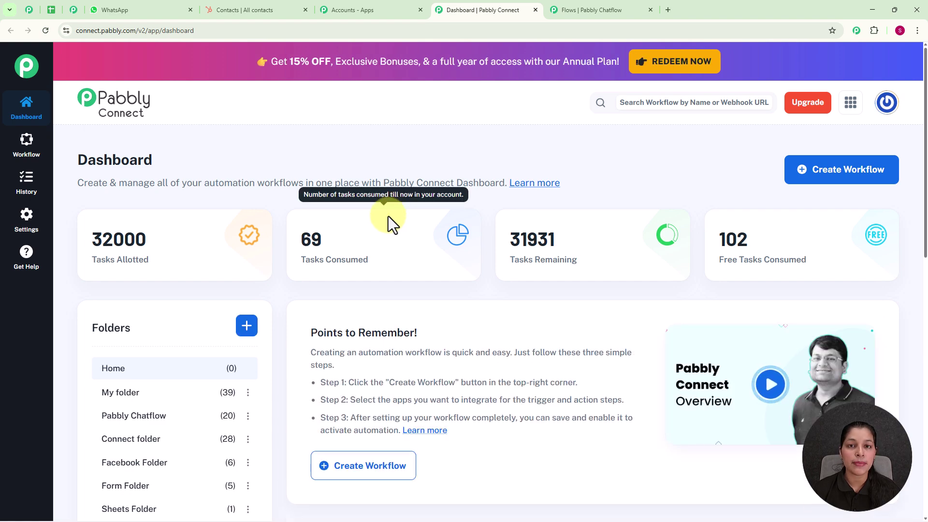
click(830, 169)
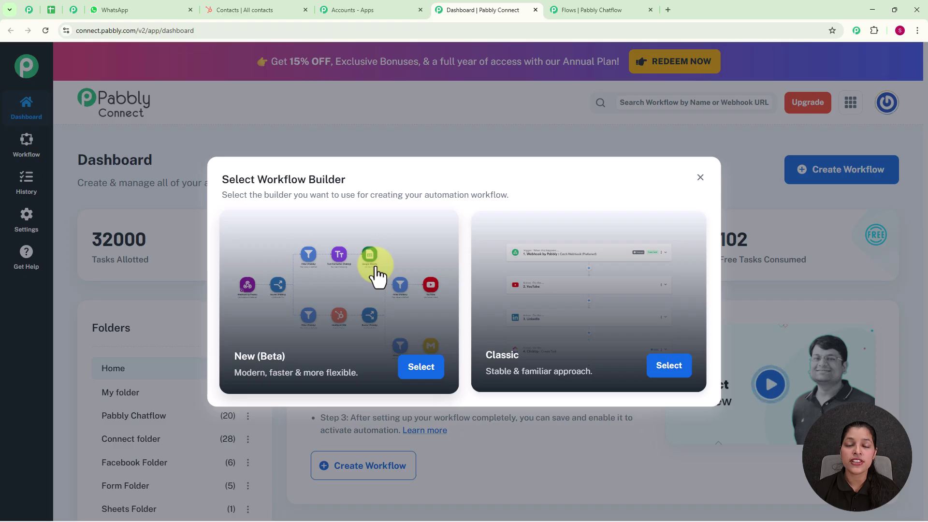
Create a New (Beta) builder workflow 'Automate Legal Consultations via WhatsApp' in folder Pabbly Chatflow
click(424, 376)
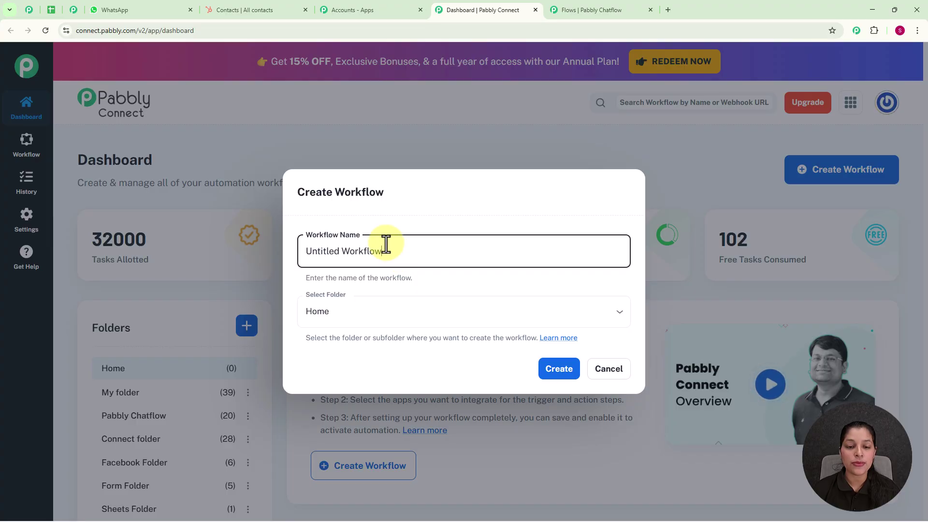
drag(387, 252, 288, 252)
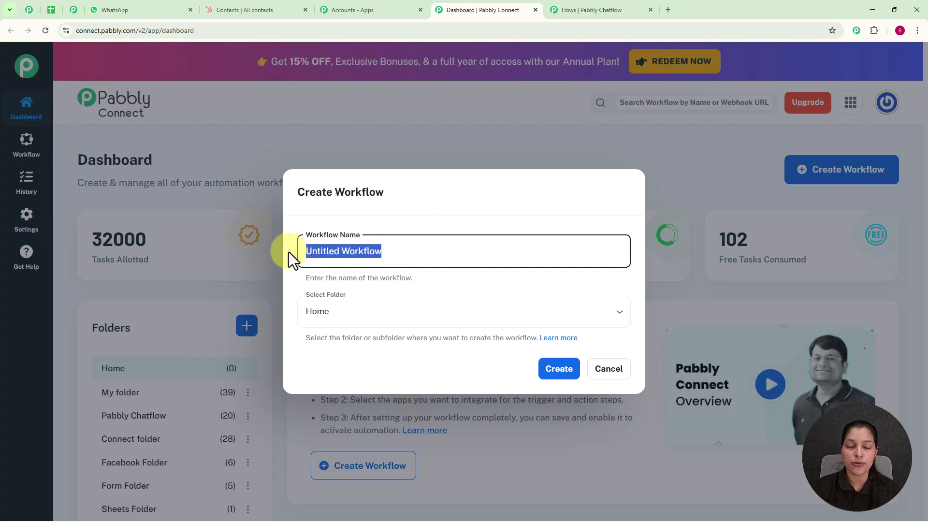
key(BackSpace)
text(Automate Legal Consultations via WhatsApp)
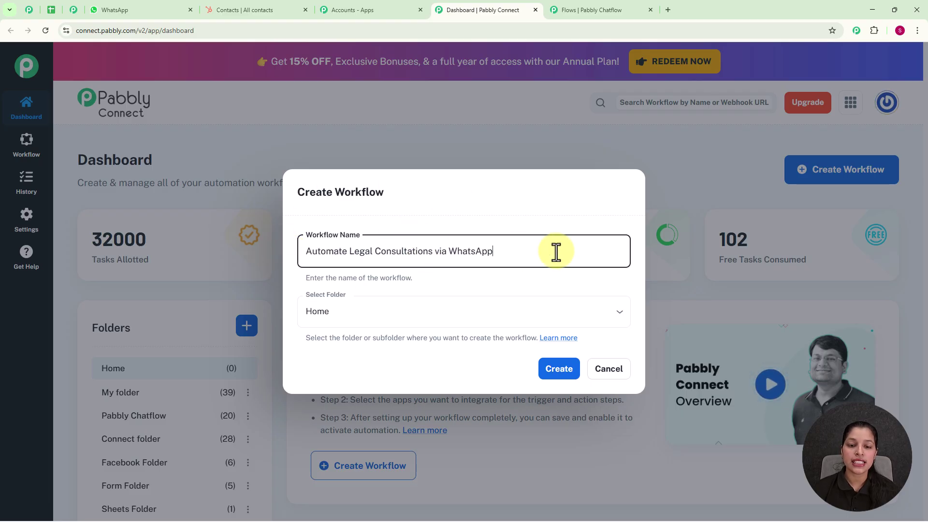
click(617, 319)
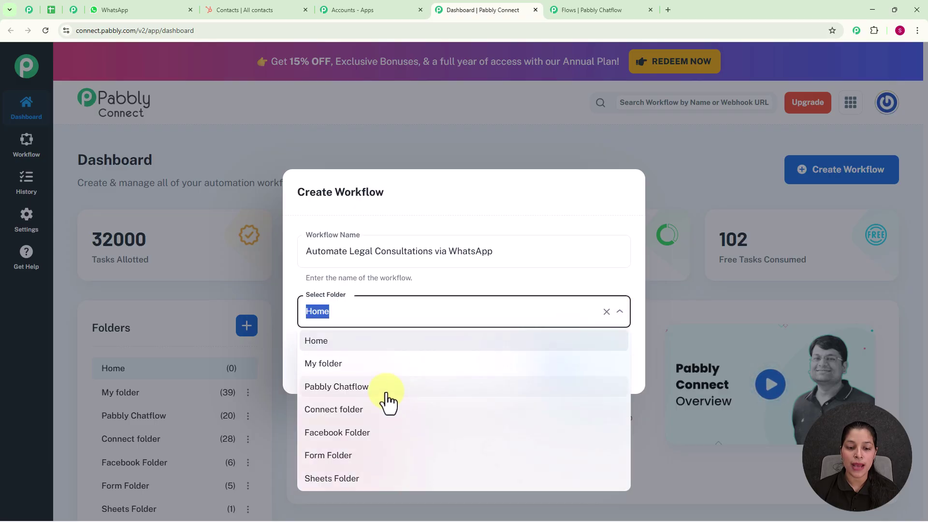
click(386, 387)
click(559, 375)
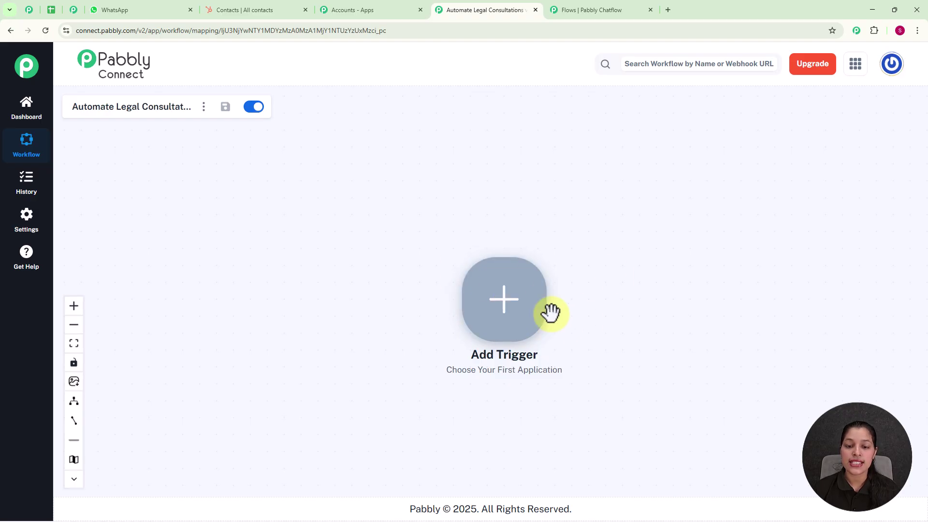
Set the trigger to Pabbly Chatflow's New Message Received, connect it, and copy its webhook URL
click(503, 305)
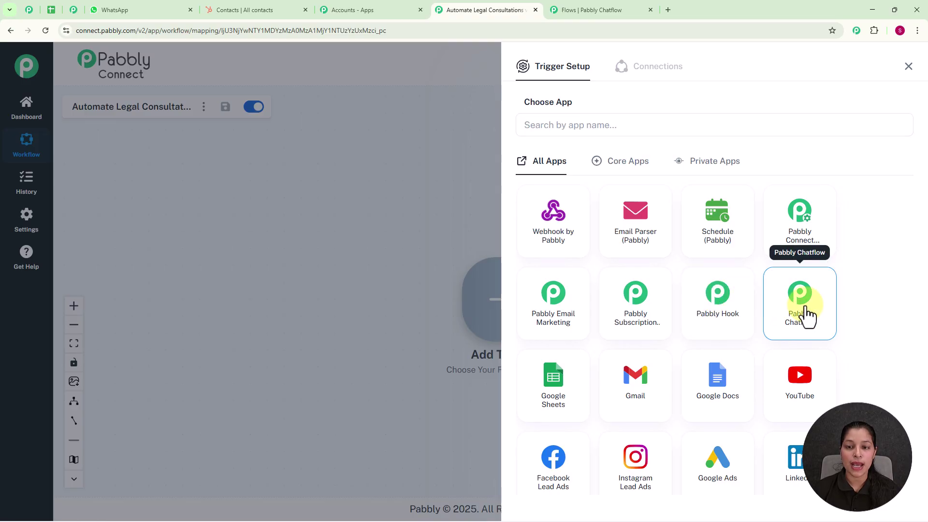
click(807, 315)
click(559, 182)
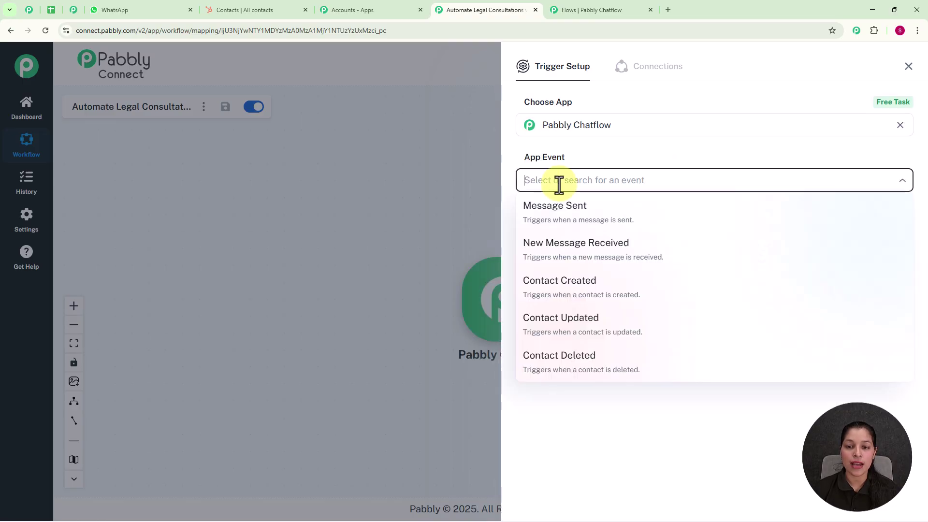
click(546, 258)
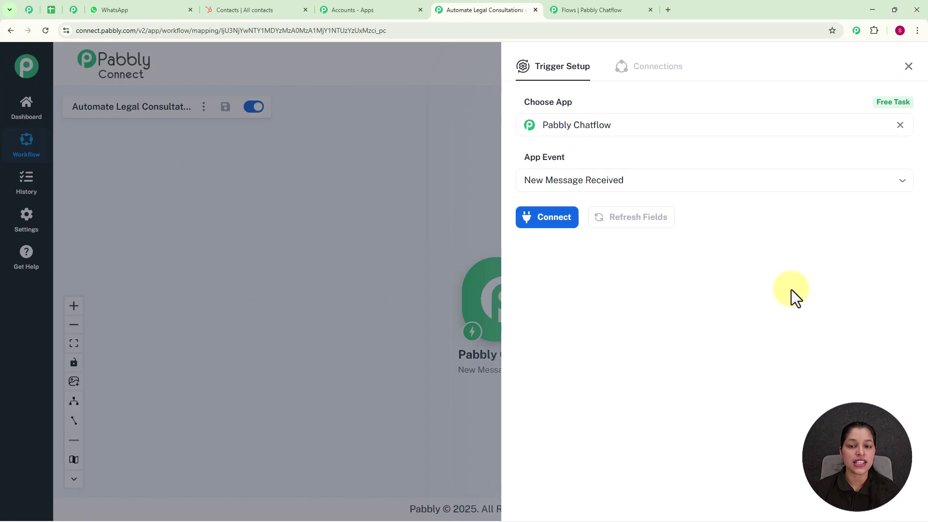
click(551, 225)
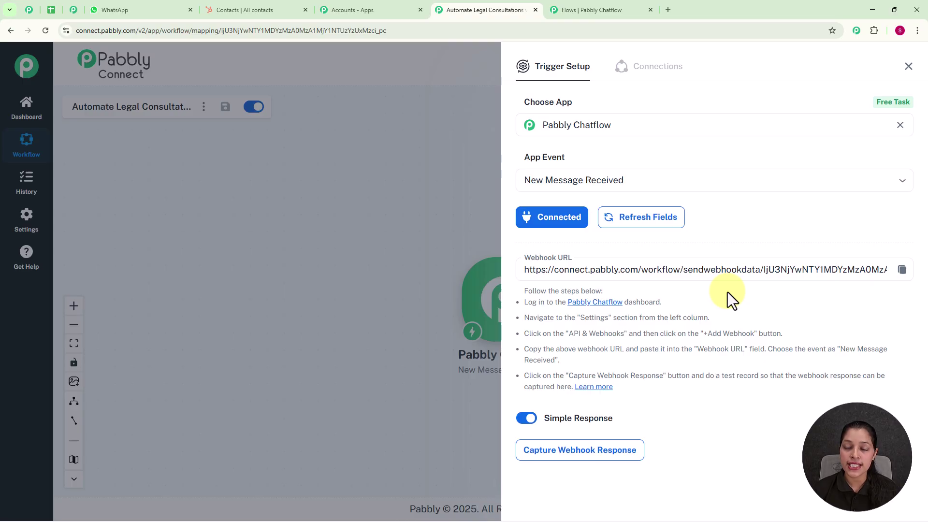
click(901, 279)
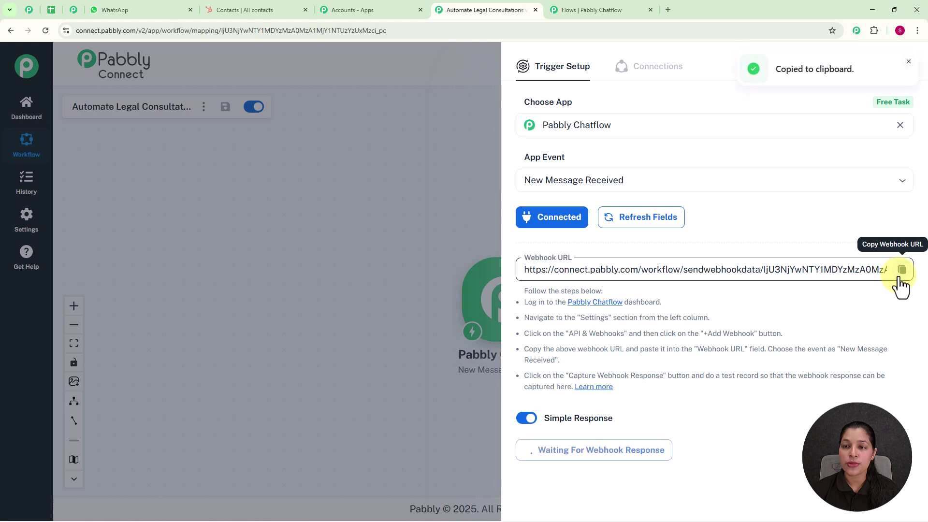
click(607, 7)
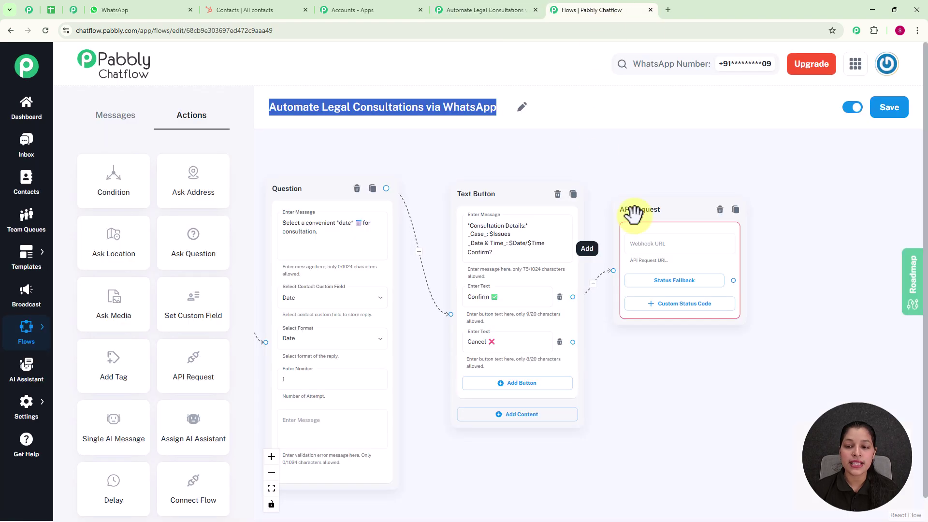
Set the API Request to POST to the copied Pabbly Connect webhook URL
click(653, 247)
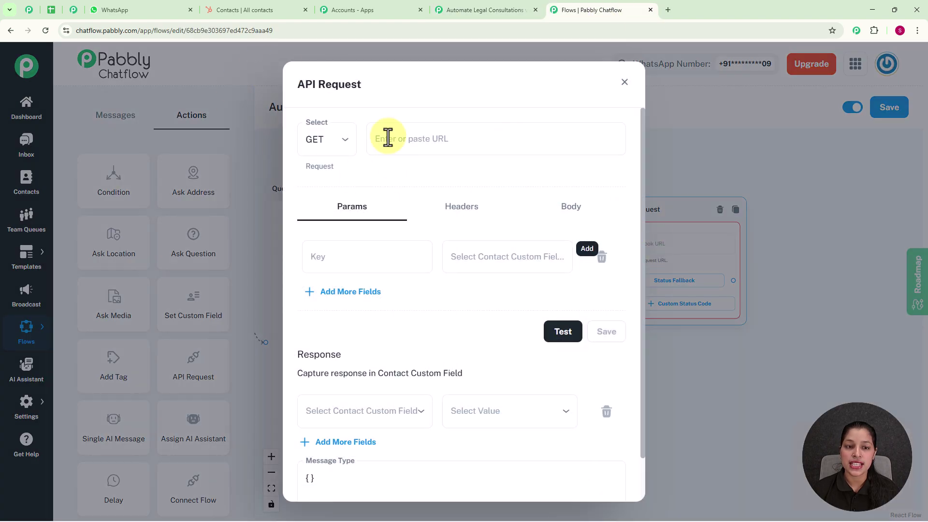
click(331, 145)
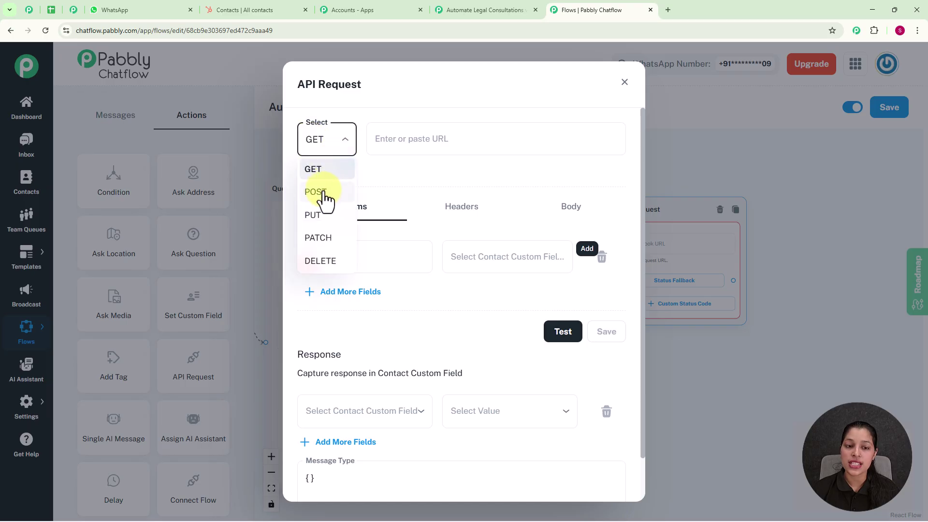
click(324, 193)
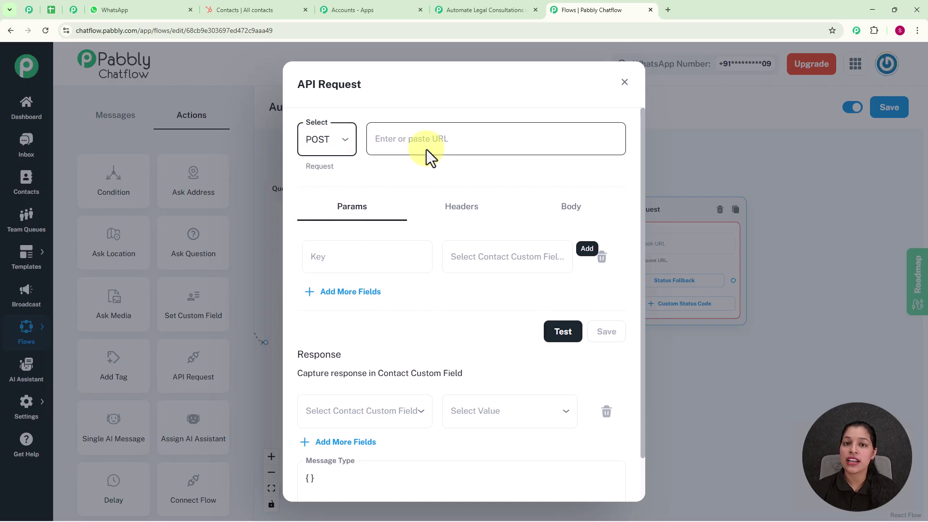
click(424, 135)
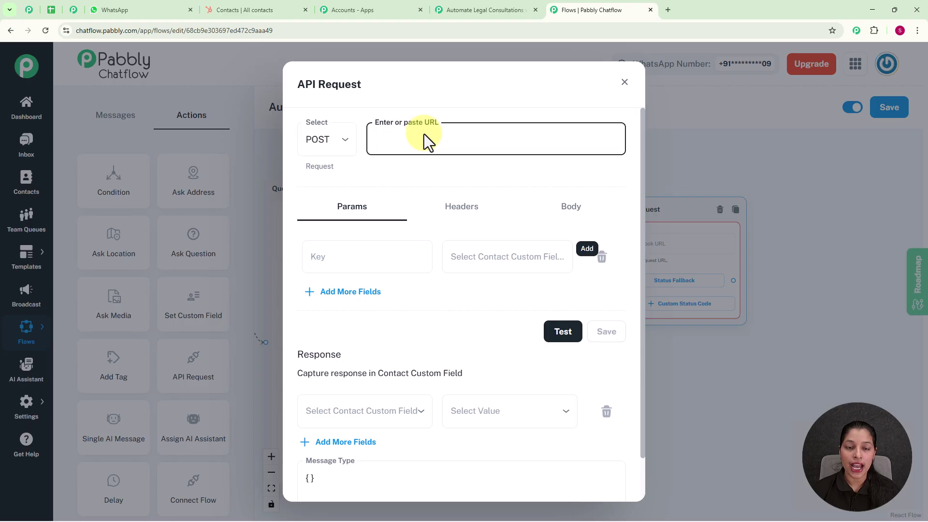
key(ctrl+v)
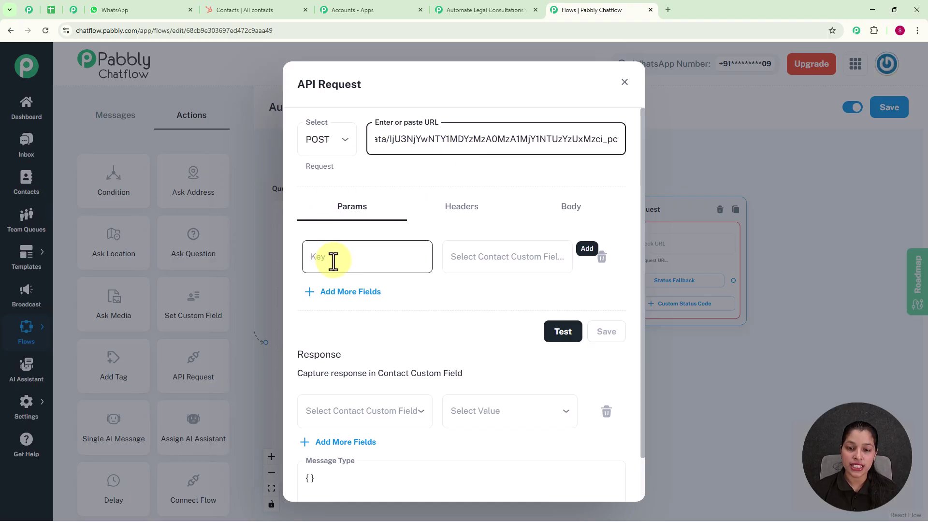
Add a 'Case' request parameter mapped to the $Issues field
click(388, 256)
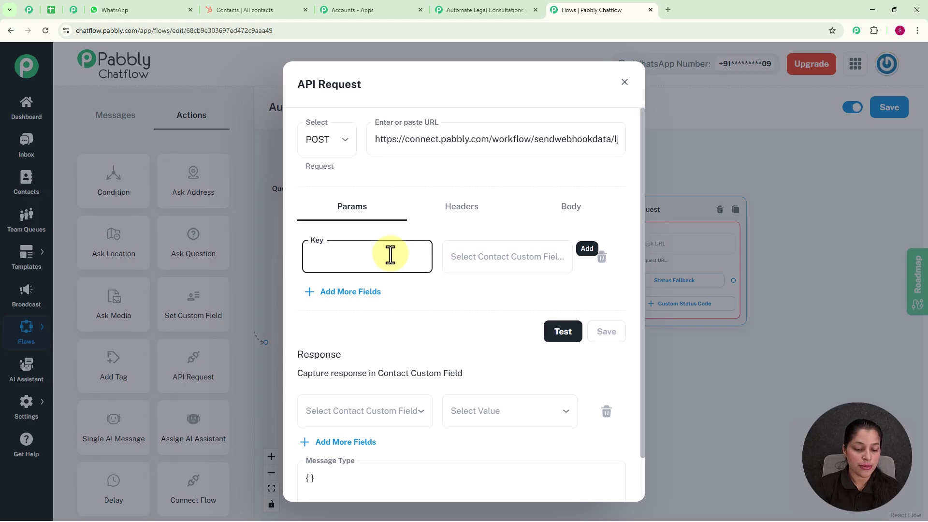
text(Case)
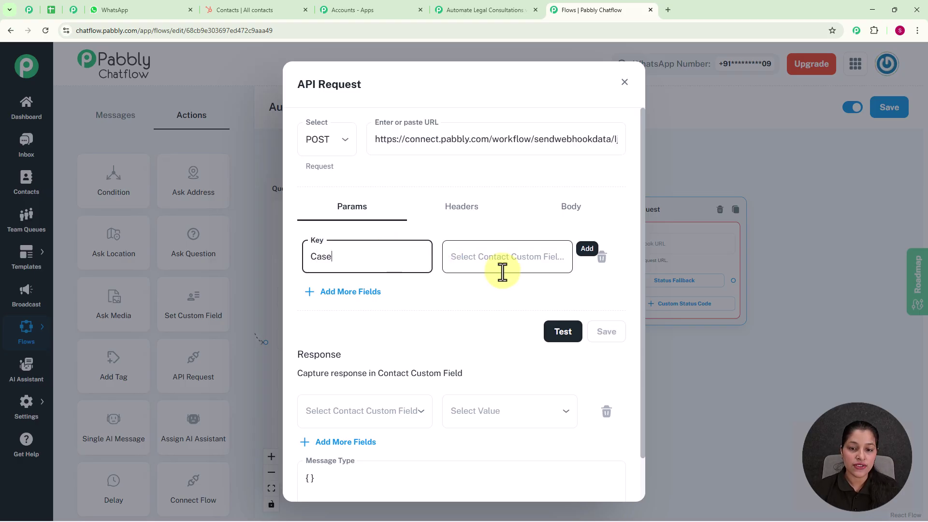
click(502, 271)
text(i)
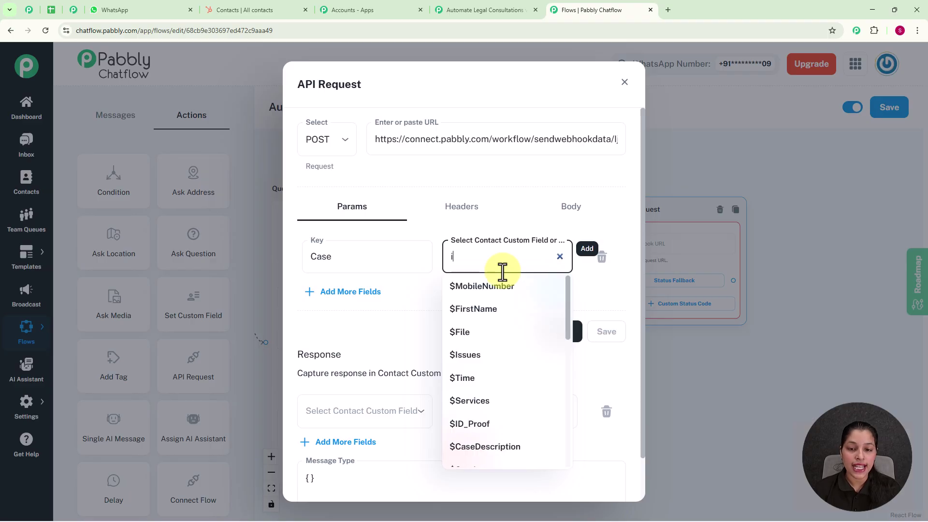
text(ss)
click(471, 285)
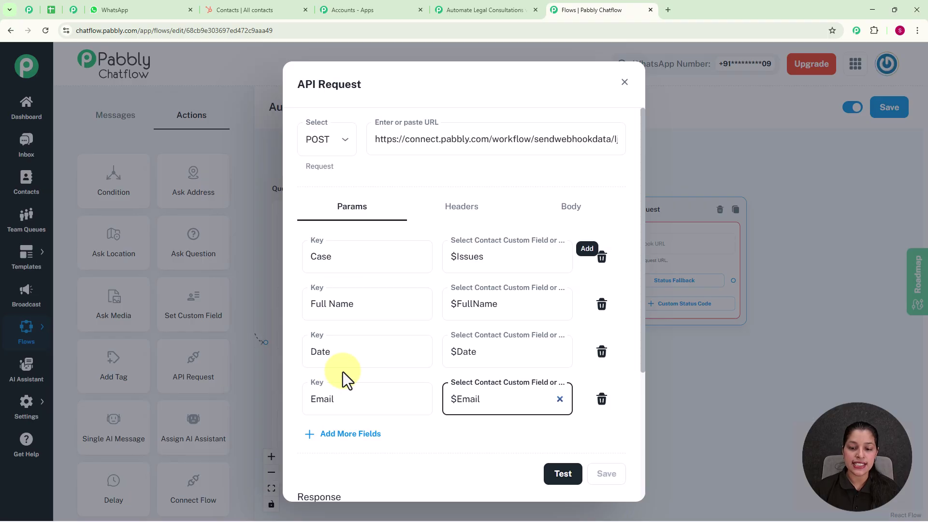
Send a test request and check that Pabbly Connect captured Full_Name, Email, Date and Case
click(564, 476)
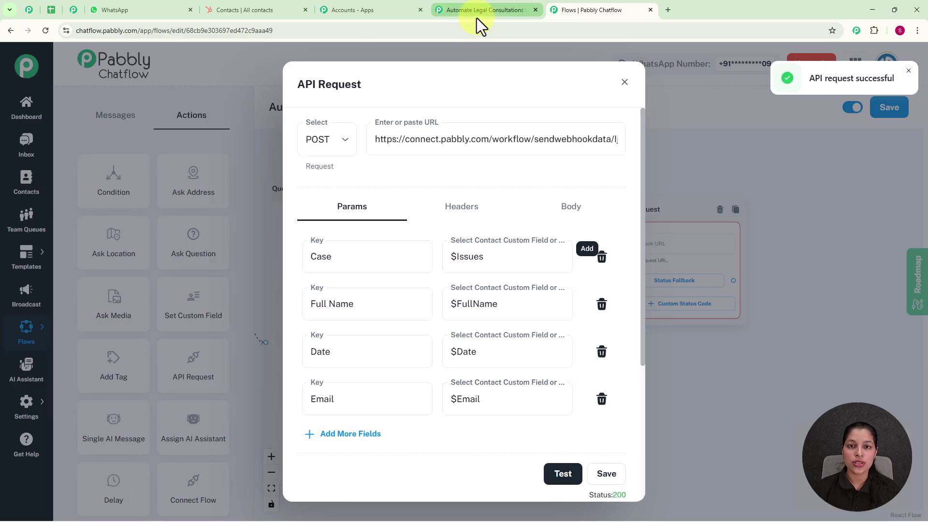
click(477, 19)
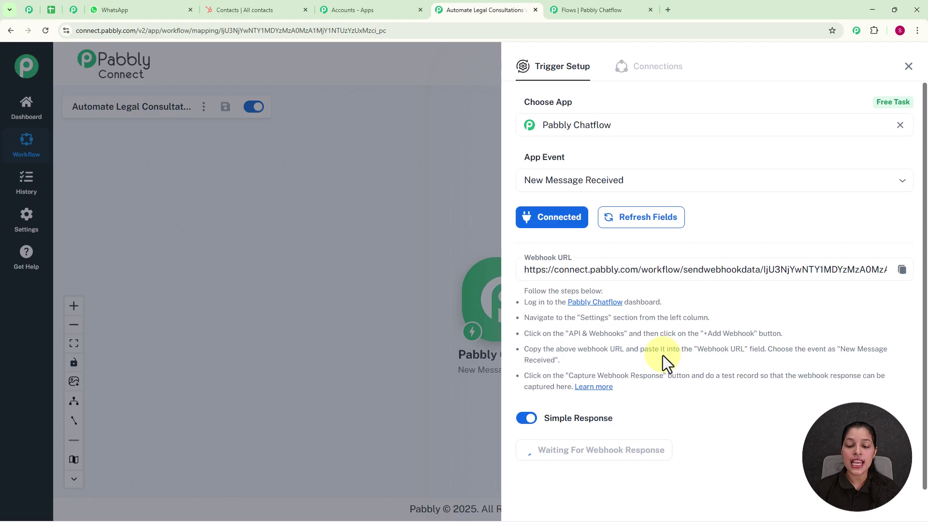
scroll(674, 391, down, 2)
scroll(674, 391, down, 4)
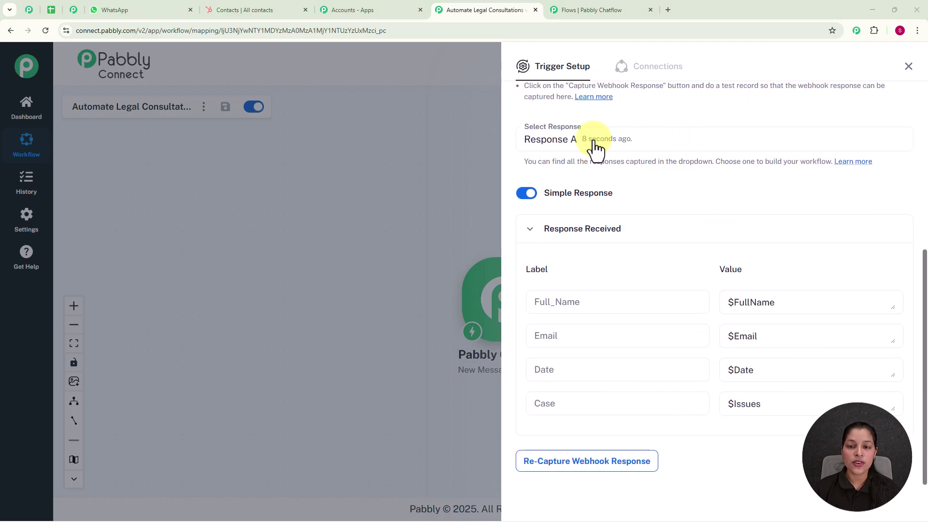
click(655, 305)
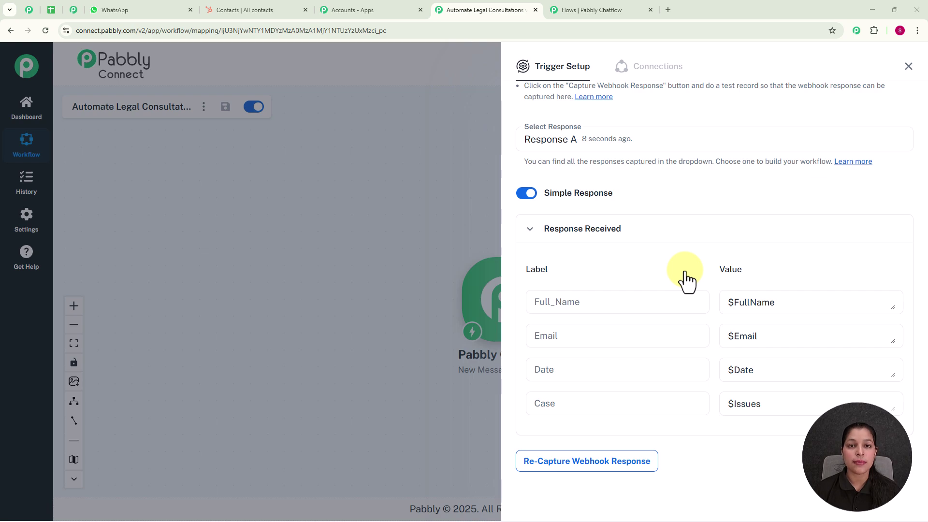
Add a HubSpot CRM 'Create a Contact' action after the trigger and begin connecting an account
click(908, 67)
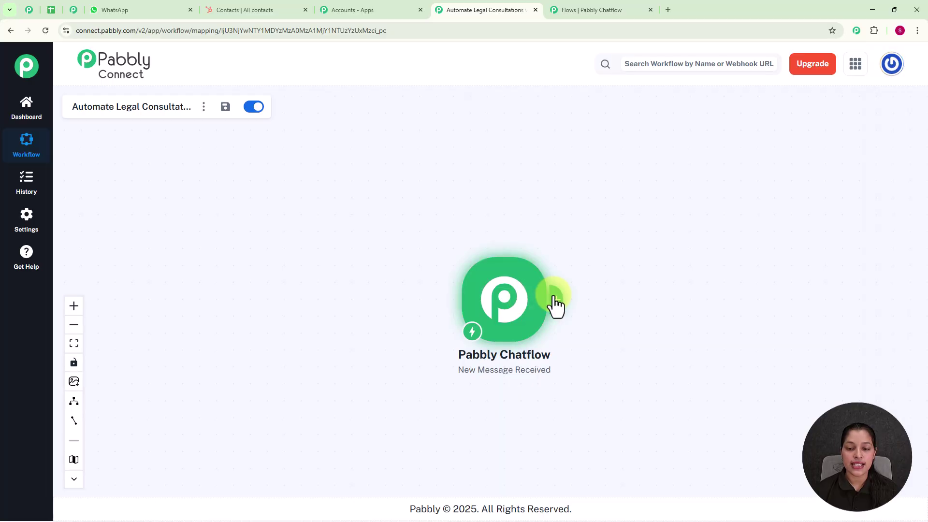
click(553, 305)
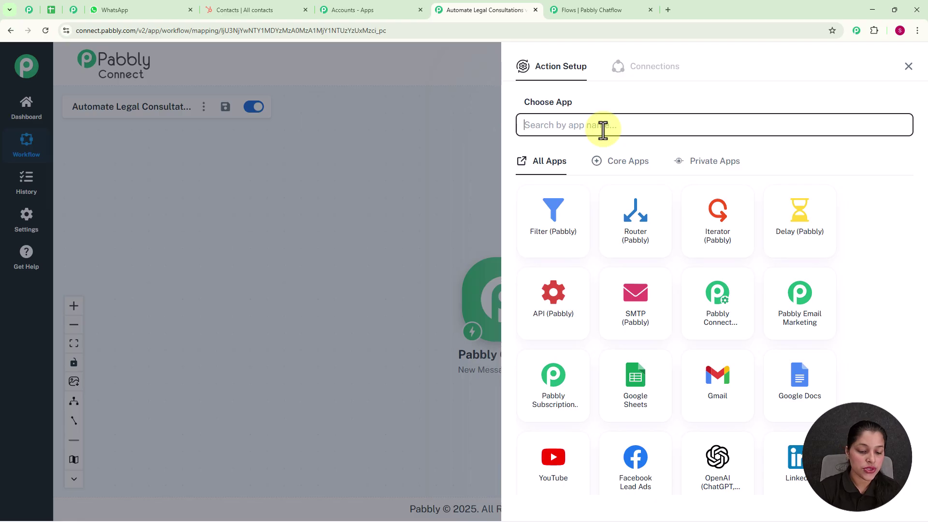
text(Hubspot)
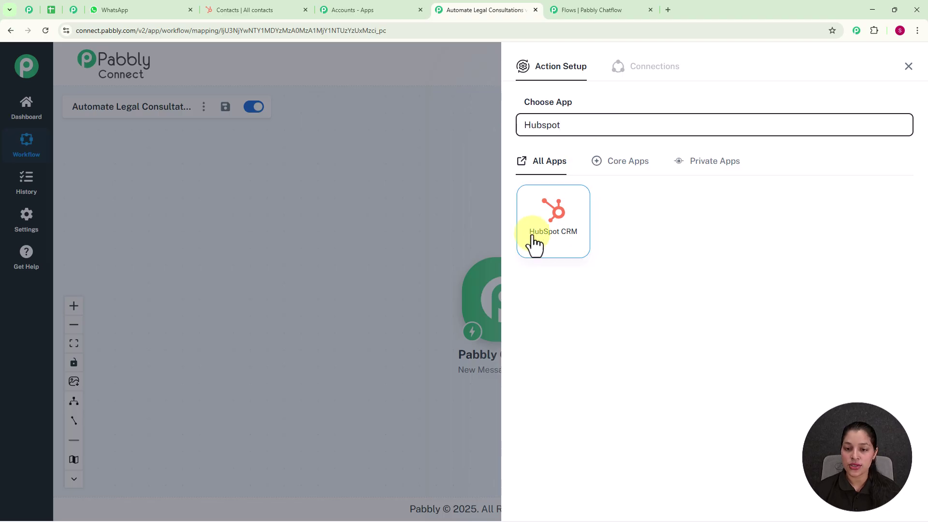
click(555, 244)
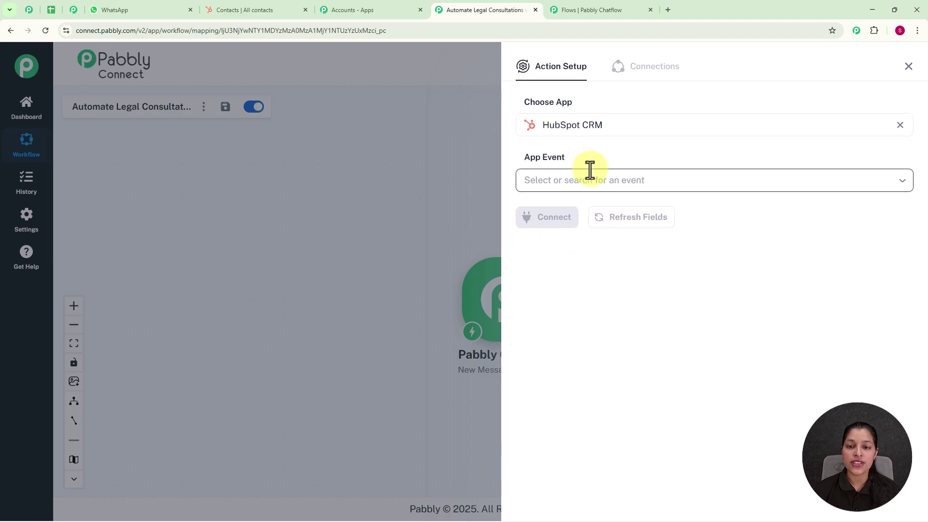
click(579, 183)
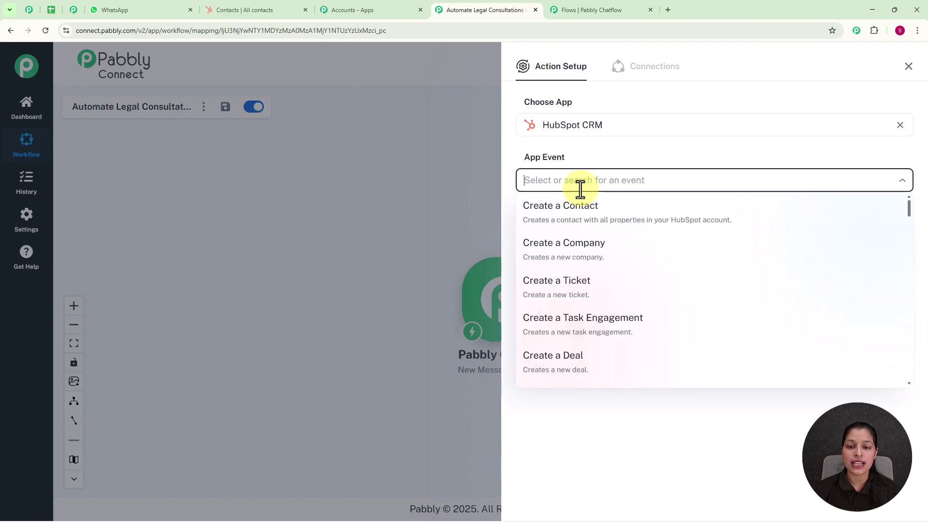
click(566, 215)
click(556, 219)
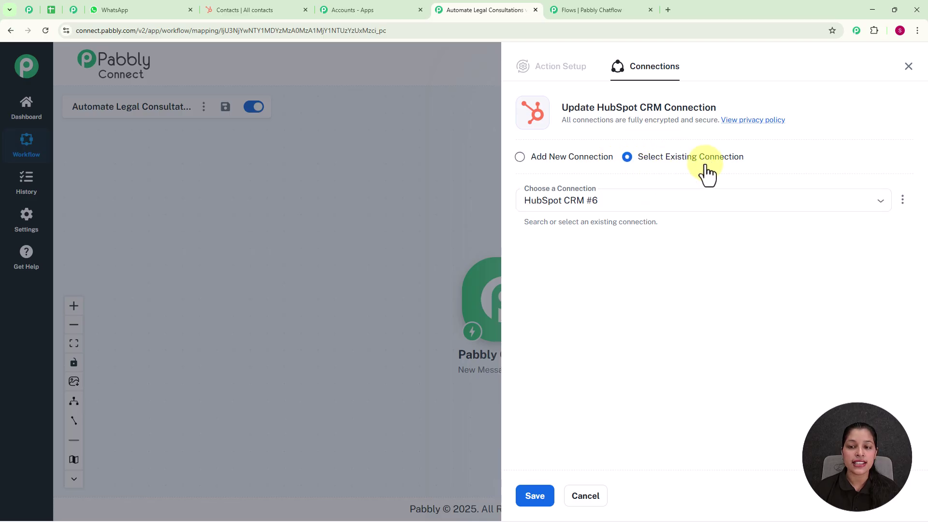
Reuse the existing HubSpot CRM #6 connection and save it
click(521, 157)
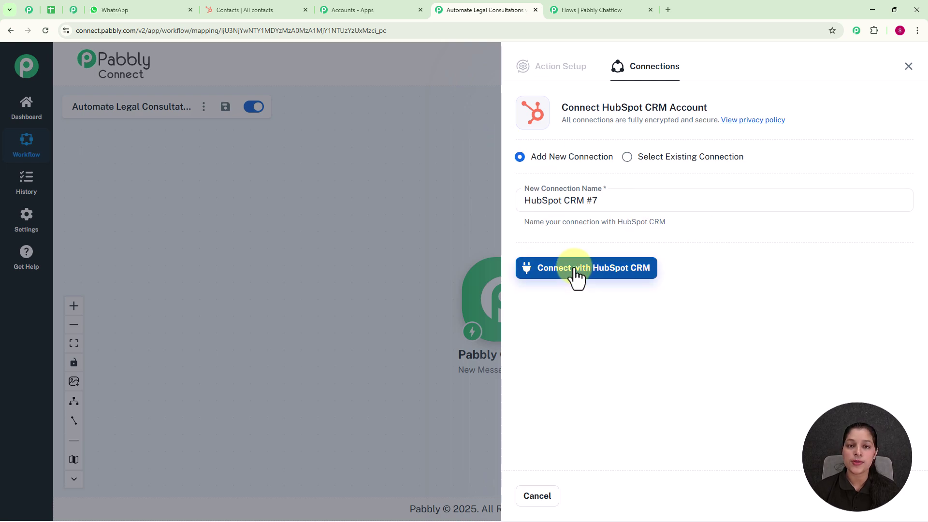
click(628, 158)
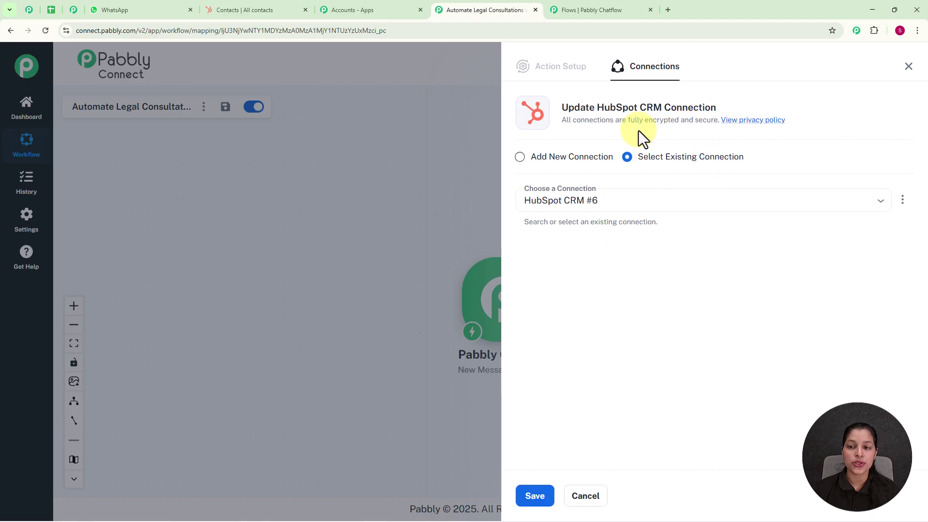
click(536, 500)
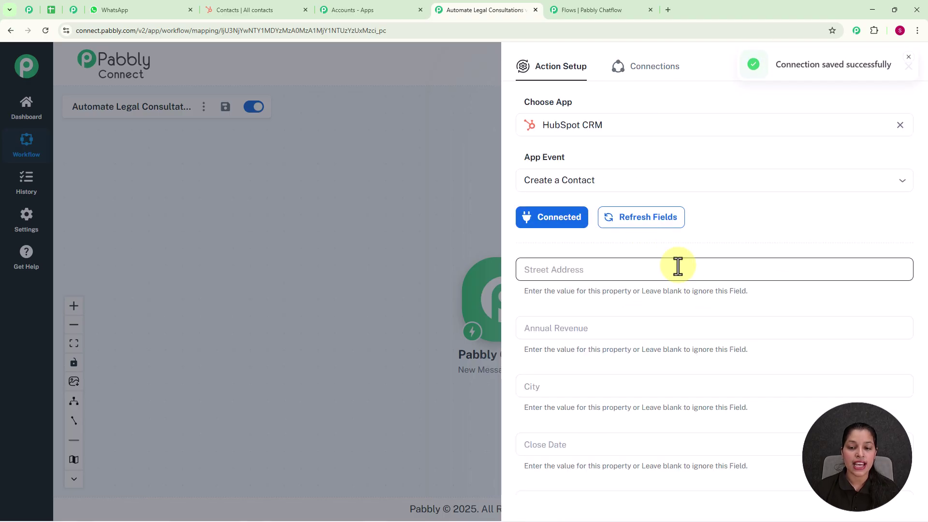
scroll(678, 266, down, 6)
scroll(677, 266, down, 15)
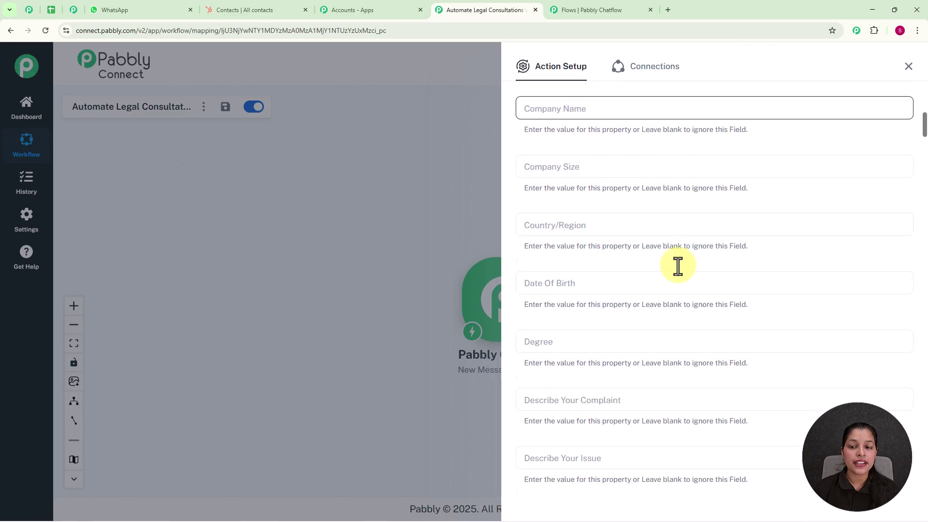
scroll(679, 266, down, 6)
scroll(678, 266, up, 20)
scroll(678, 265, up, 3)
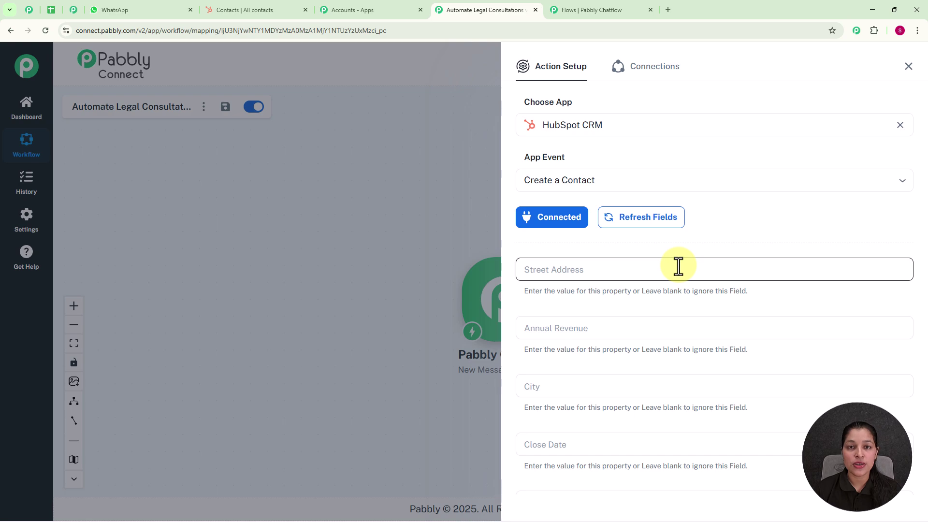
scroll(679, 265, down, 10)
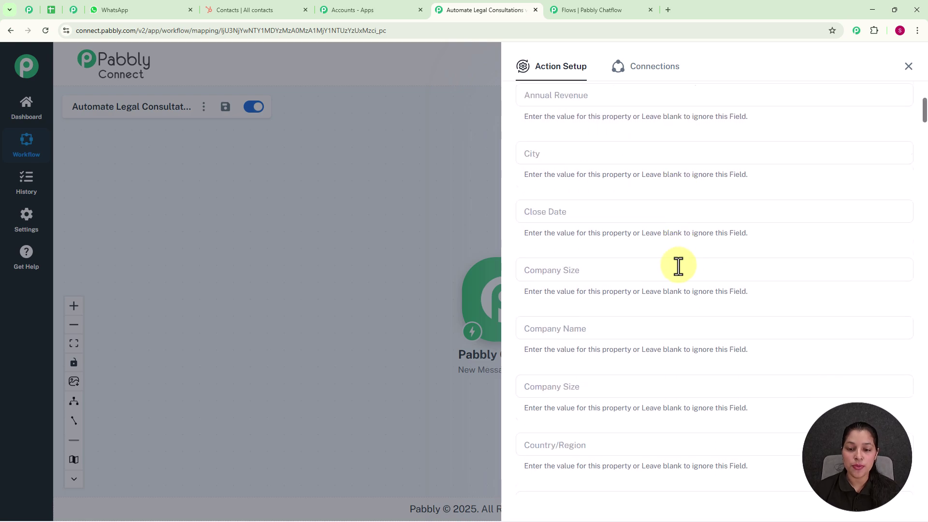
scroll(678, 266, down, 3)
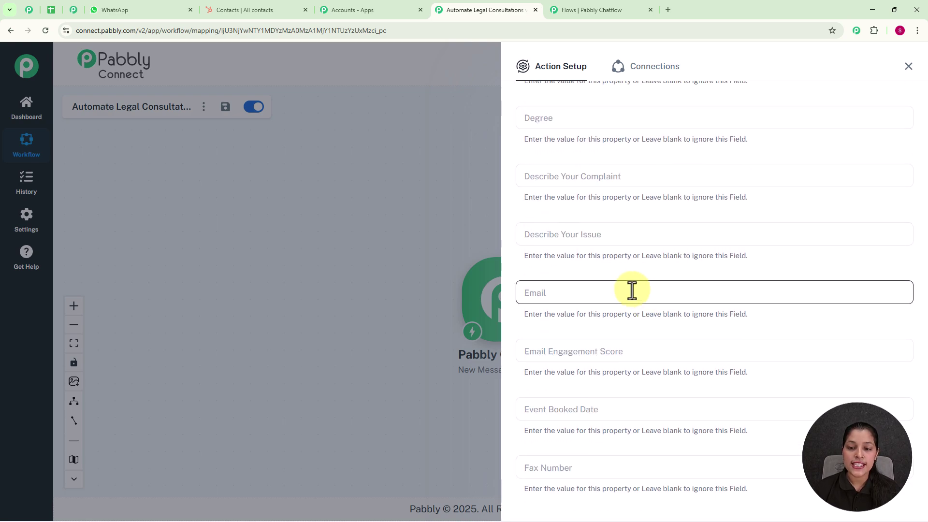
Map the contact's Email property to the captured $Email value
click(632, 290)
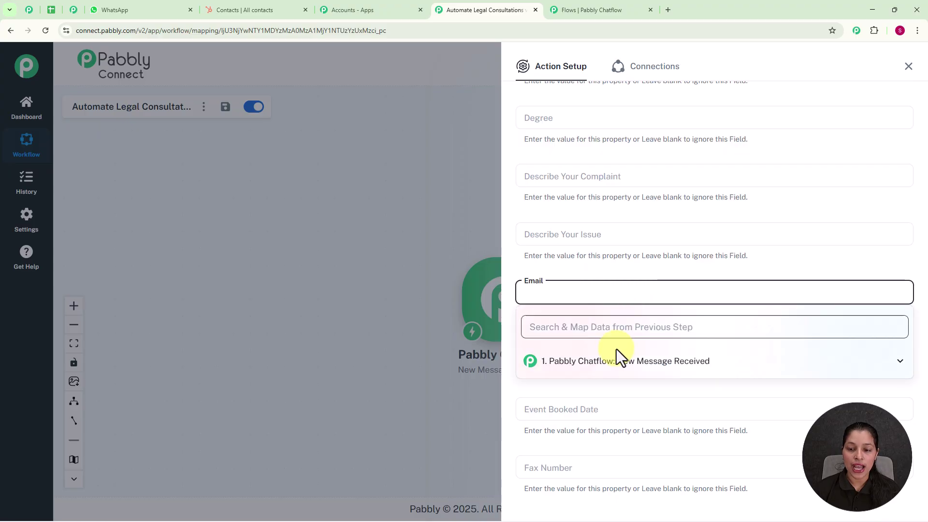
click(618, 365)
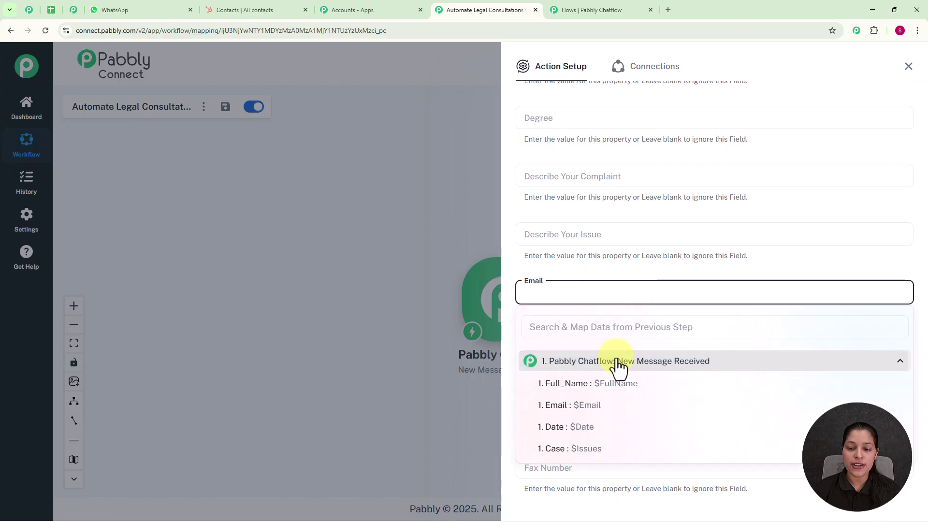
click(584, 407)
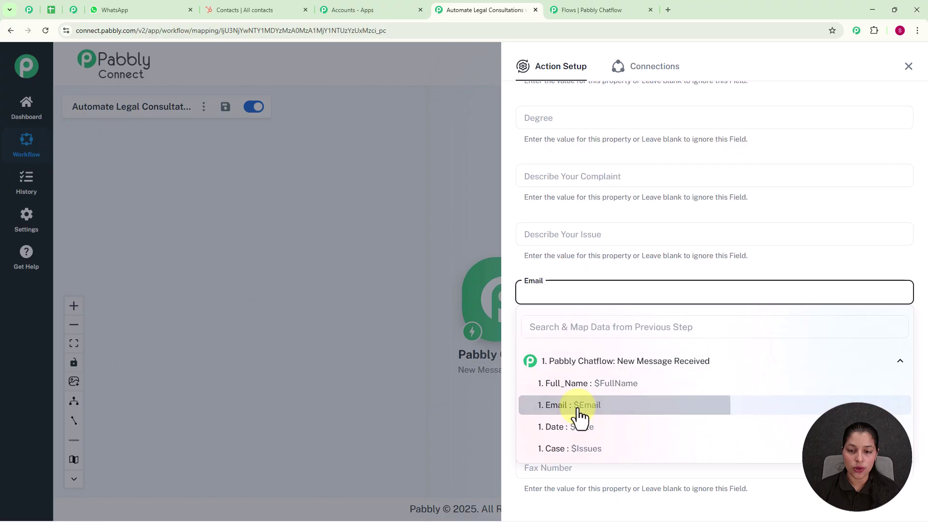
click(448, 216)
Map the contact's First Name to the captured Full_Name value
scroll(646, 353, down, 5)
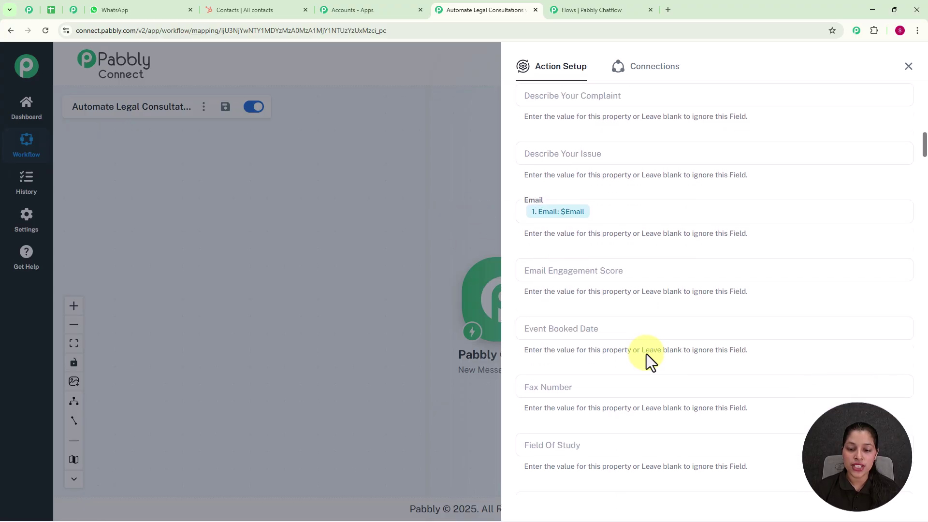
scroll(646, 354, down, 1)
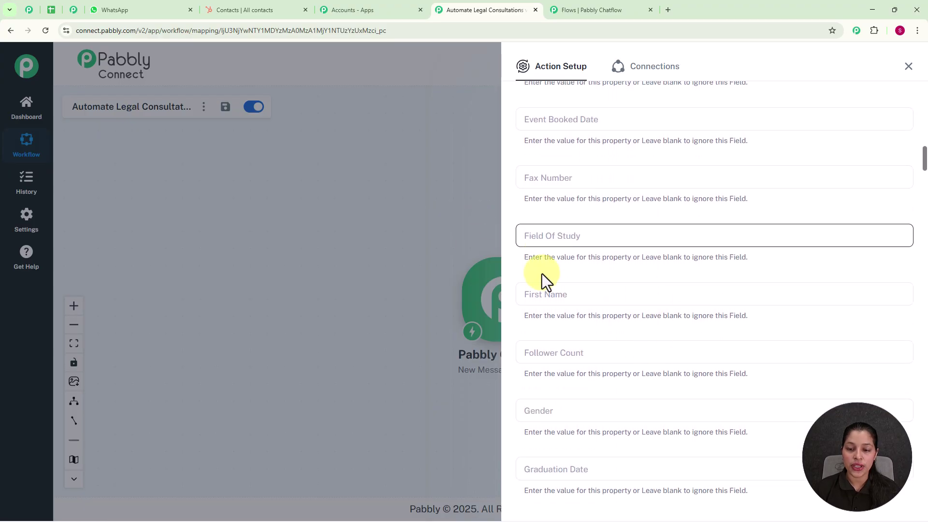
click(582, 298)
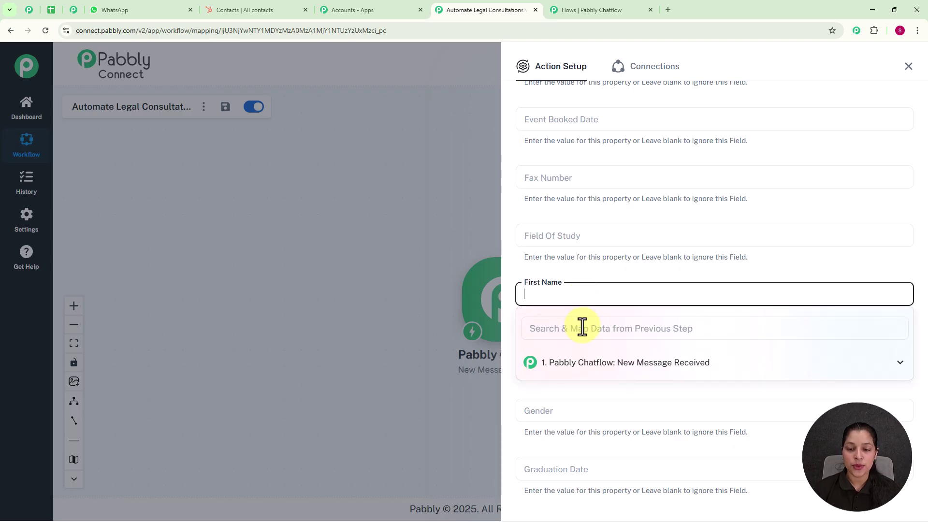
click(585, 363)
scroll(588, 415, up, 2)
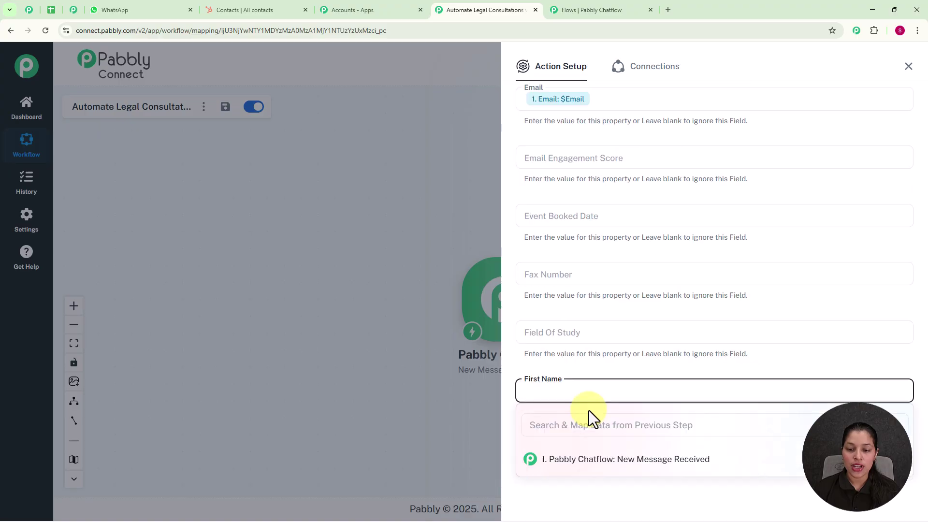
click(582, 461)
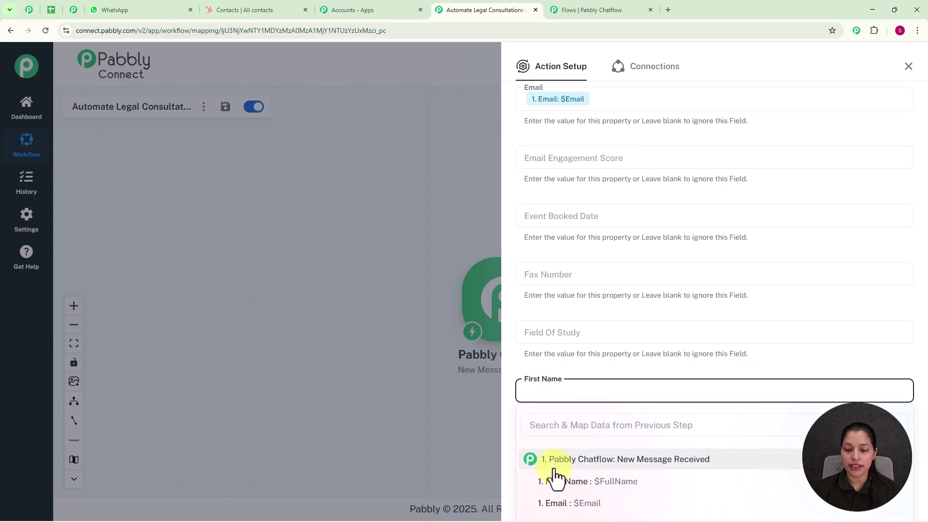
click(555, 482)
click(457, 381)
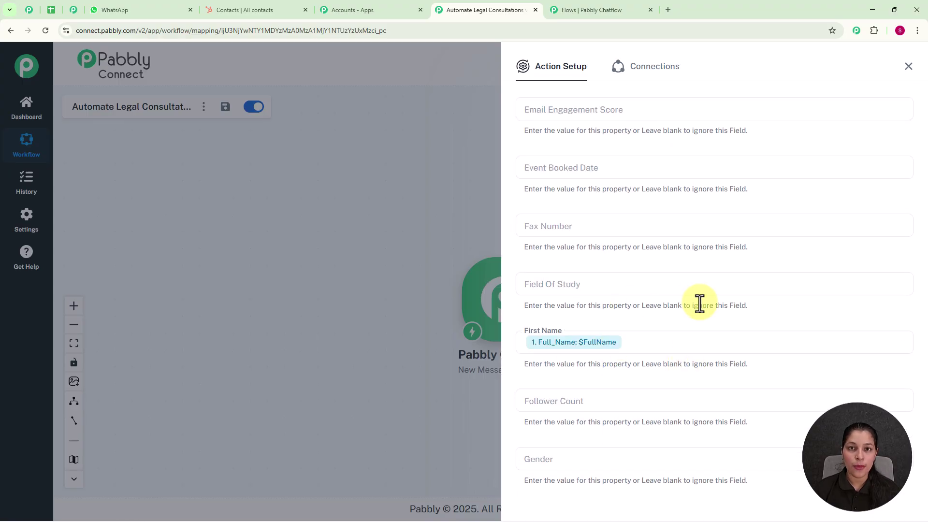
Save the HubSpot action, send a test request, and return to the Chatflow editor
scroll(699, 304, down, 15)
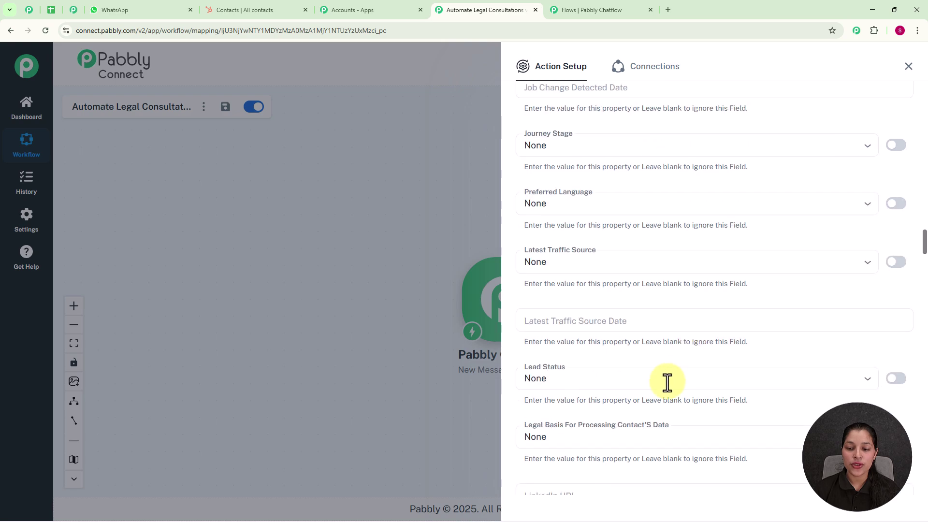
scroll(652, 401, down, 15)
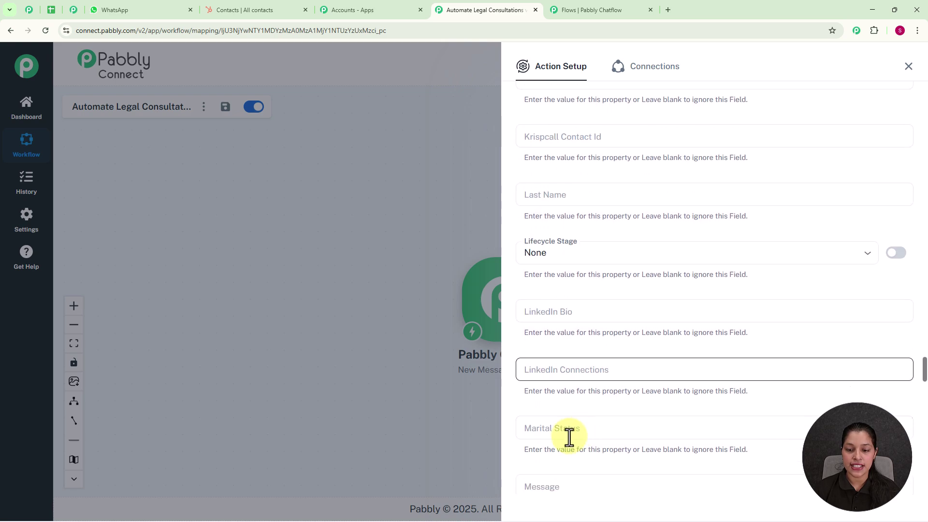
scroll(564, 440, down, 15)
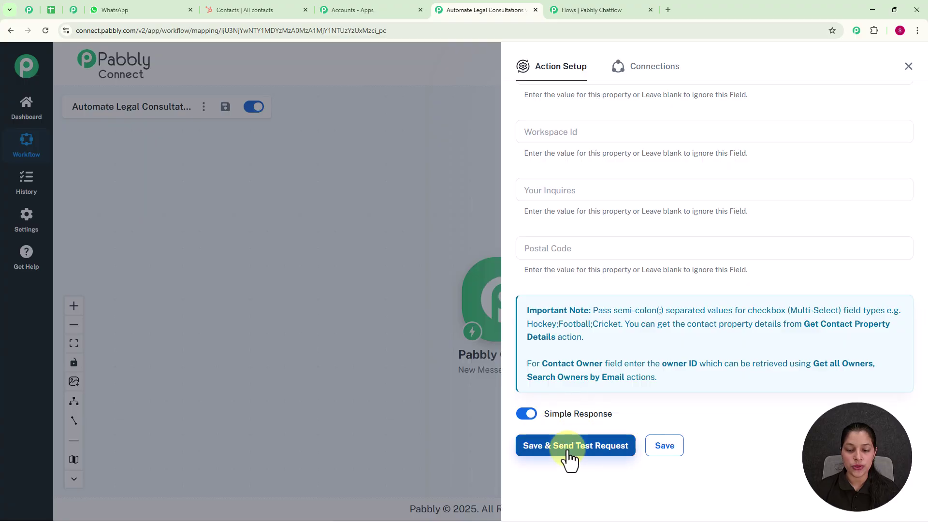
click(569, 456)
click(627, 190)
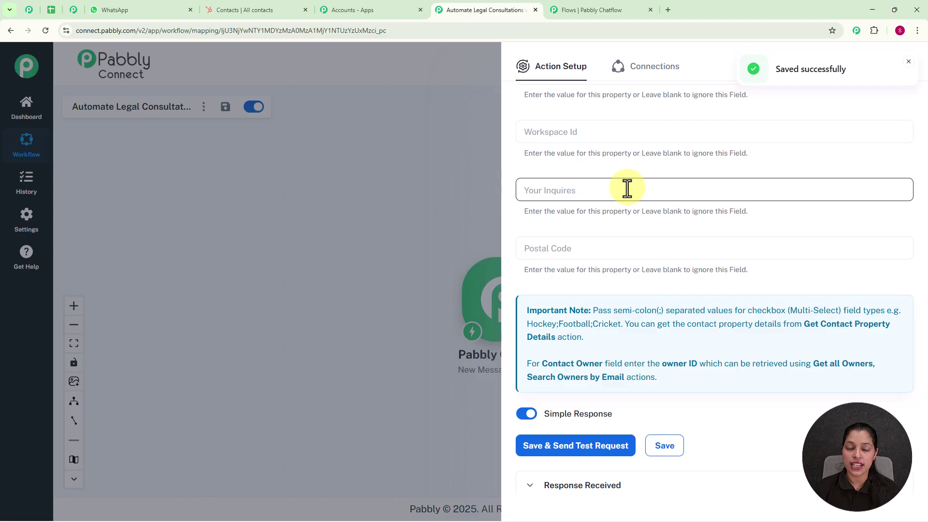
click(587, 8)
Save and close the API Request settings
click(607, 474)
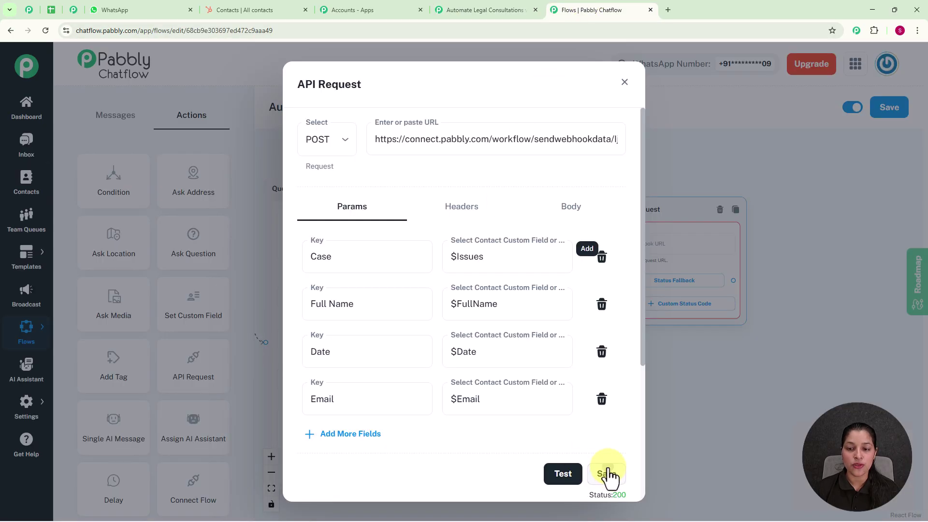
click(624, 82)
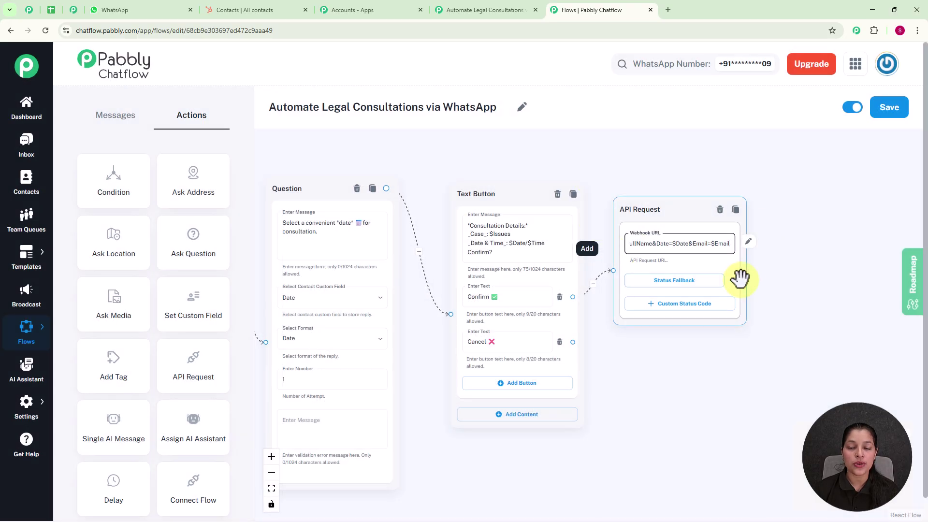
scroll(846, 309, down, 2)
drag(803, 364, 665, 336)
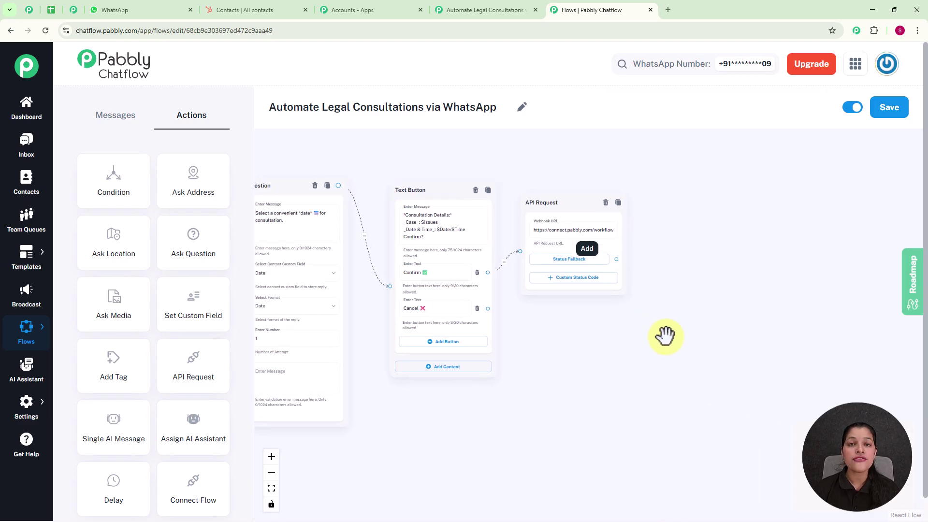
scroll(638, 304, up, 2)
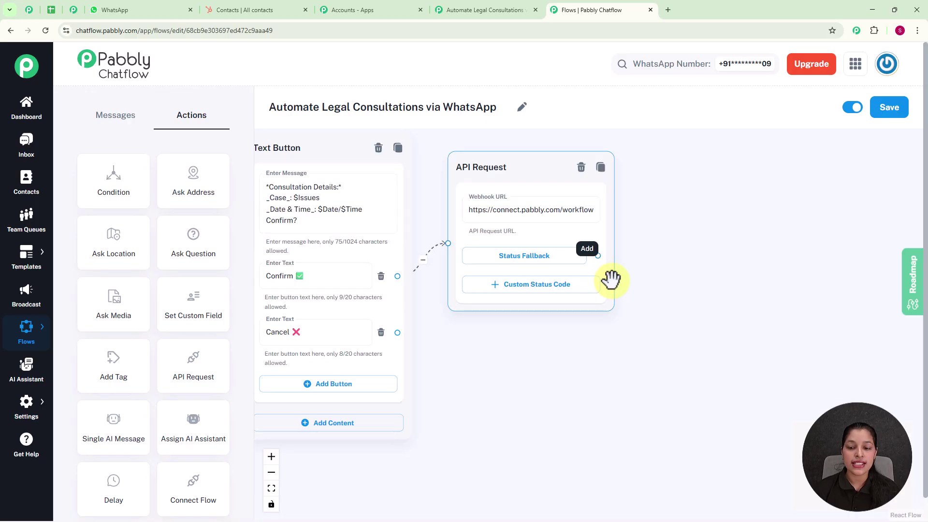
Attach a Text Button thank-you message to the API Request's Status Fallback
drag(598, 256, 701, 171)
click(684, 200)
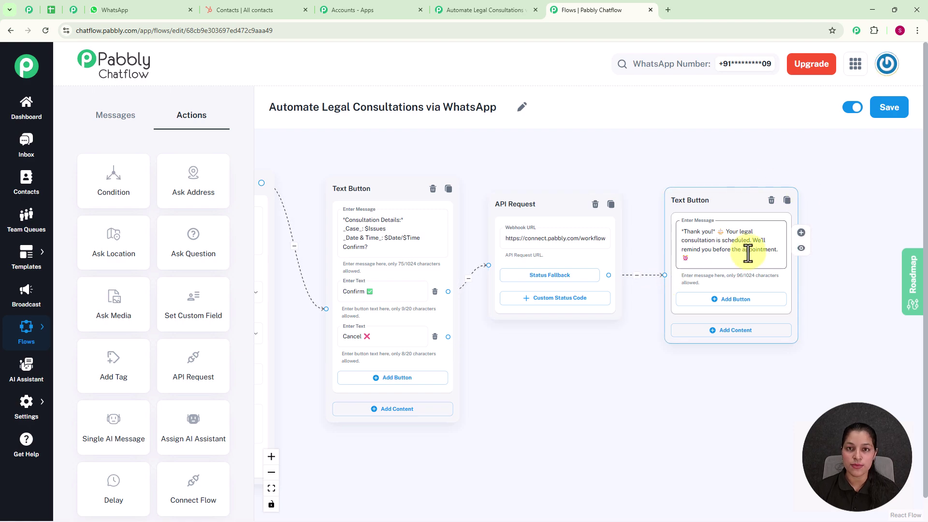
scroll(748, 254, down, 3)
scroll(747, 254, down, 1)
drag(544, 385, 806, 339)
scroll(506, 361, up, 1)
scroll(506, 360, up, 2)
drag(497, 354, 600, 352)
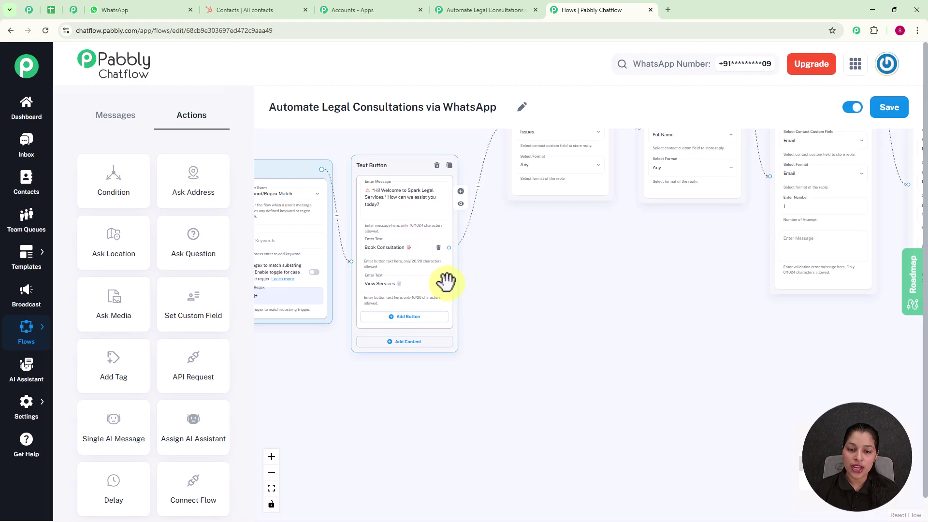
Attach a new List node to the View Services option
drag(448, 284, 530, 326)
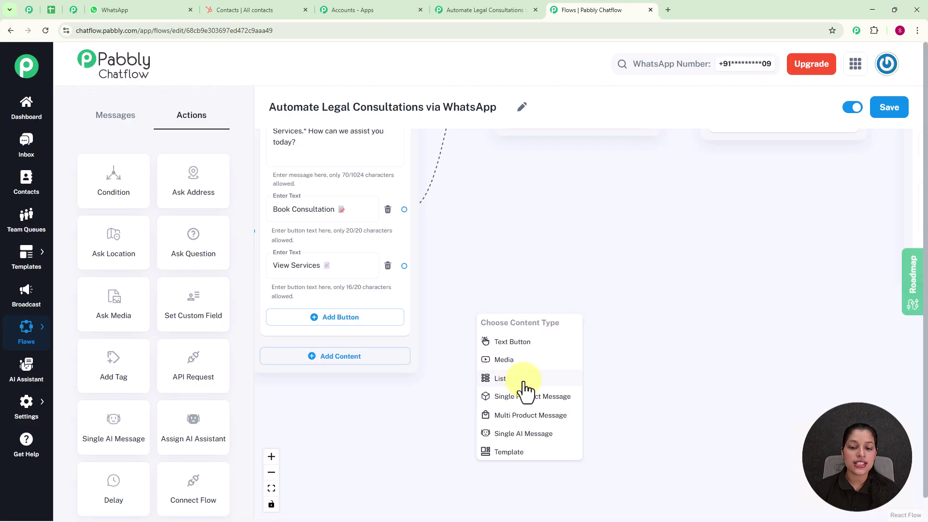
click(524, 379)
drag(532, 331, 547, 171)
scroll(717, 322, down, 1)
drag(742, 385, 623, 344)
scroll(623, 344, up, 3)
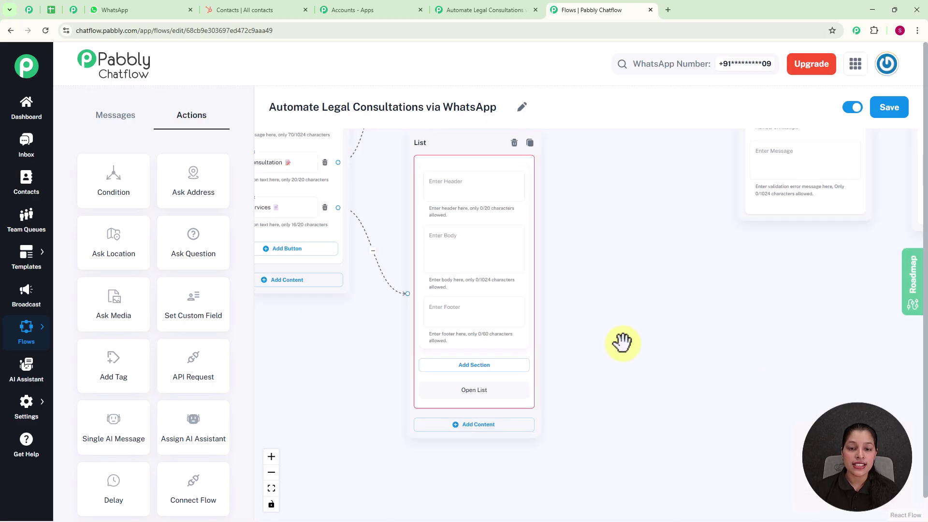
Paste the list's introductory body text
click(470, 259)
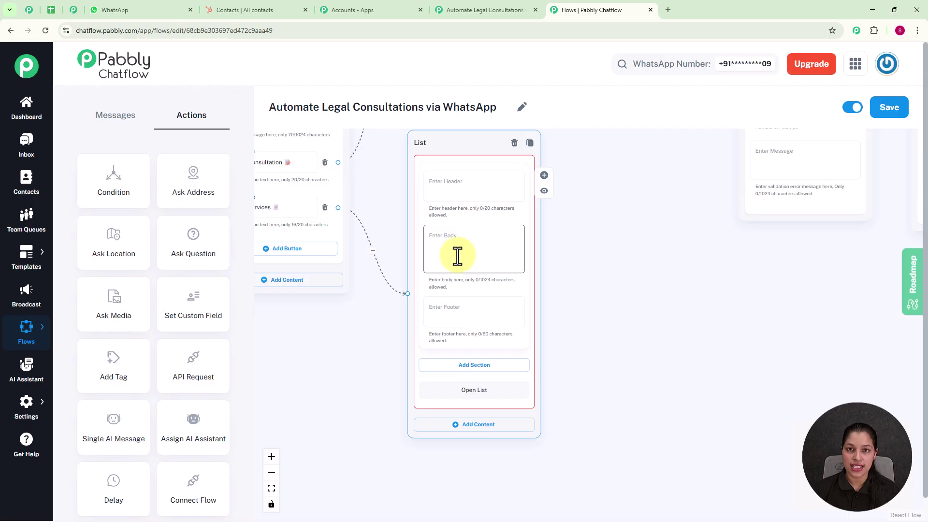
scroll(457, 256, up, 2)
text(*These are the services provided by us :*⚖️)
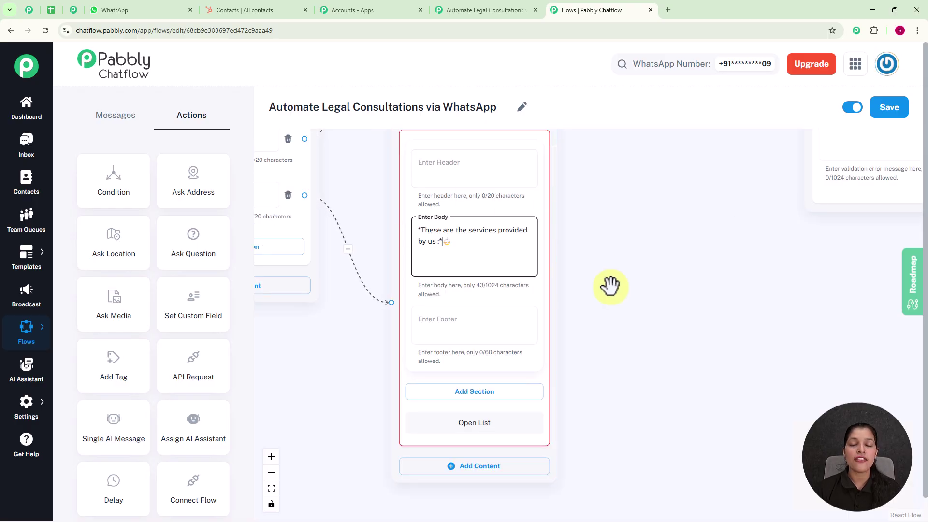
drag(609, 379, 582, 263)
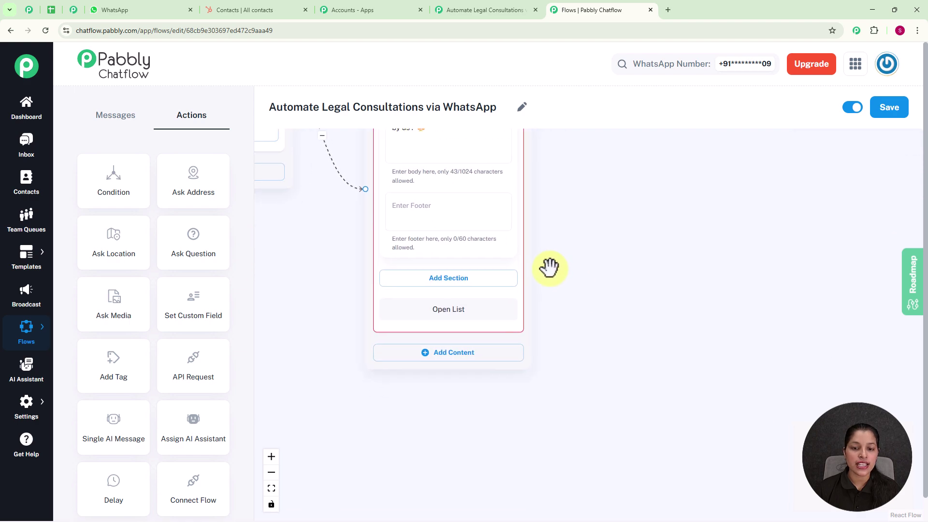
Add a list section titled 'Services'
click(460, 280)
click(458, 298)
text(Servies)
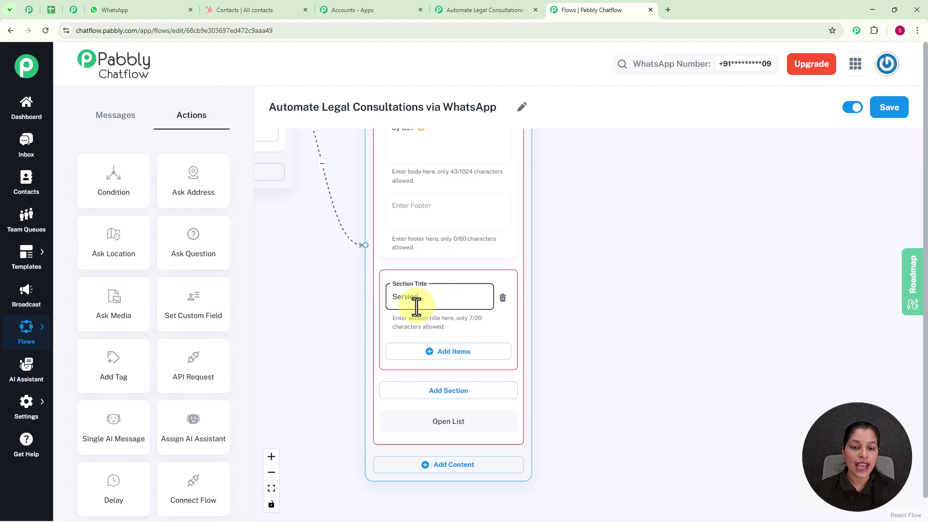
click(408, 297)
text(c)
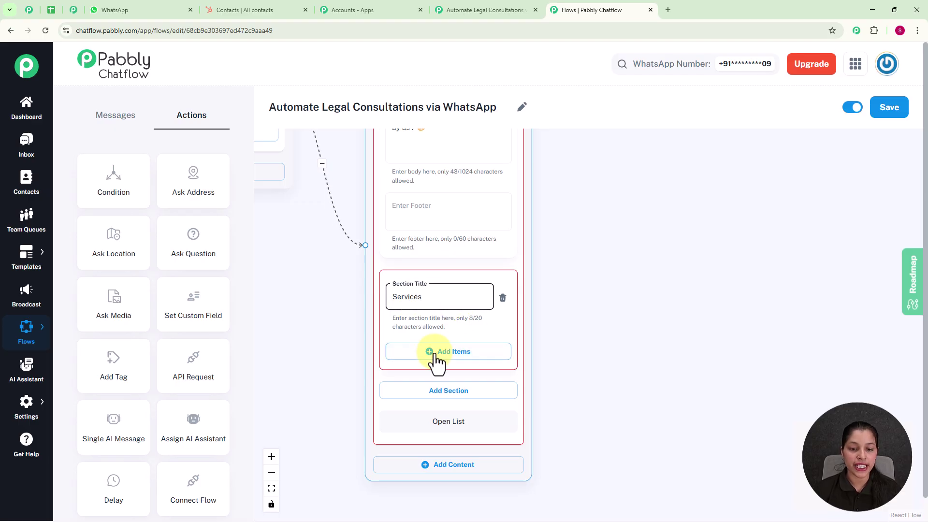
Add 'Property Dispute' as the first item in the Services section
click(458, 355)
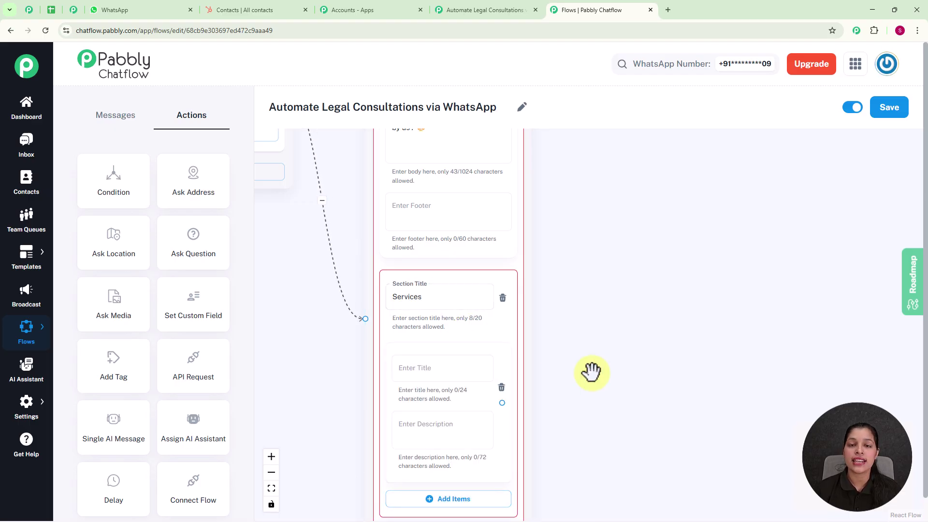
scroll(590, 372, down, 3)
drag(591, 372, 560, 245)
scroll(560, 245, up, 3)
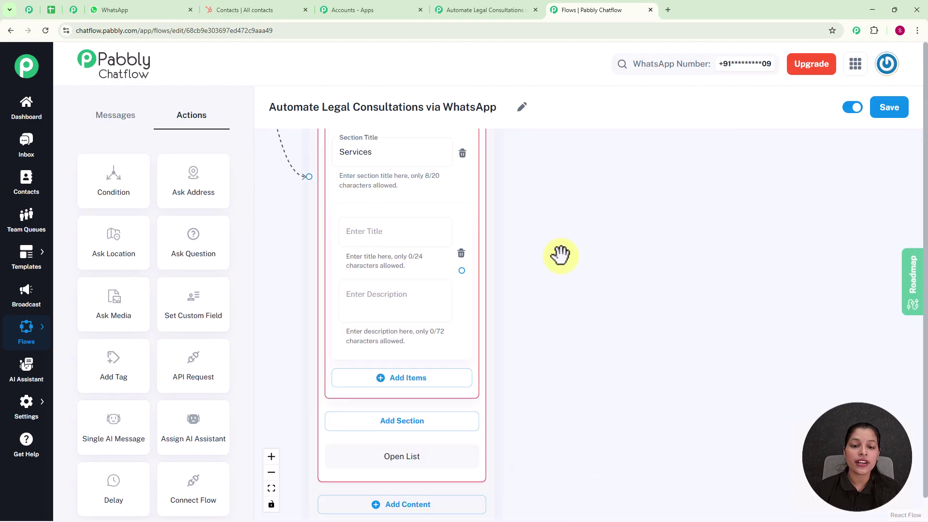
click(389, 228)
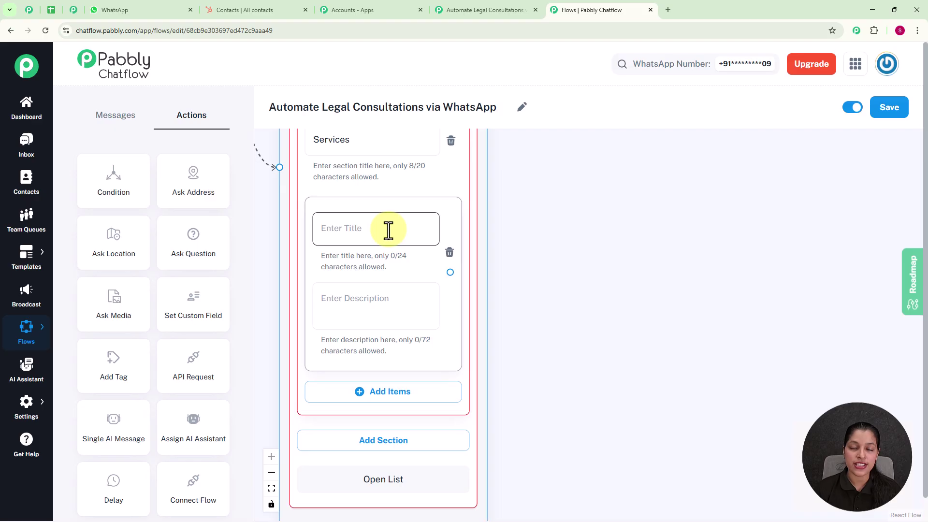
text(Property Dispute 🏠)
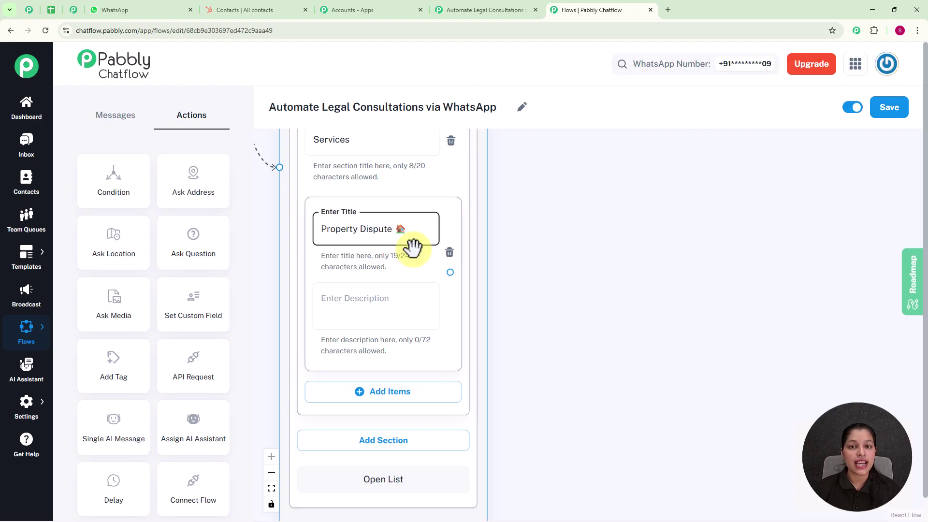
scroll(413, 248, down, 2)
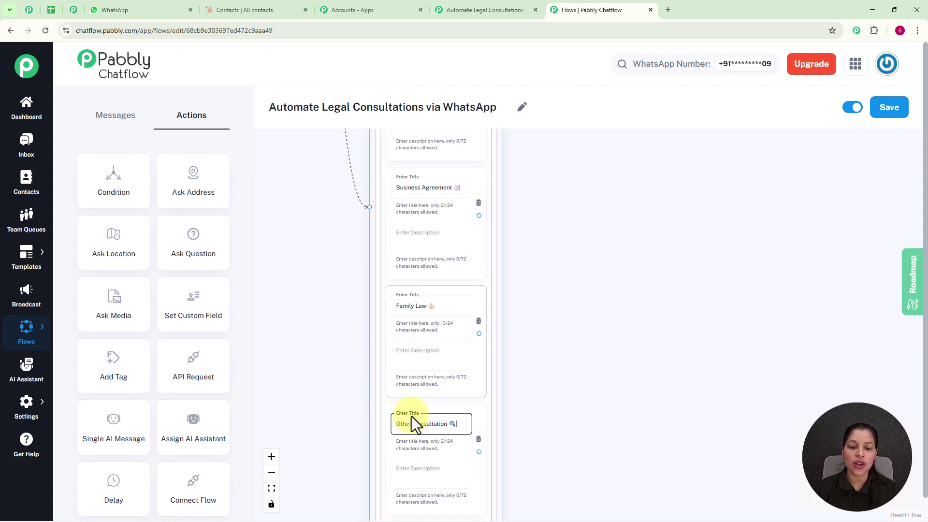
scroll(562, 264, down, 5)
drag(593, 231, 561, 300)
scroll(561, 301, up, 2)
scroll(558, 251, up, 1)
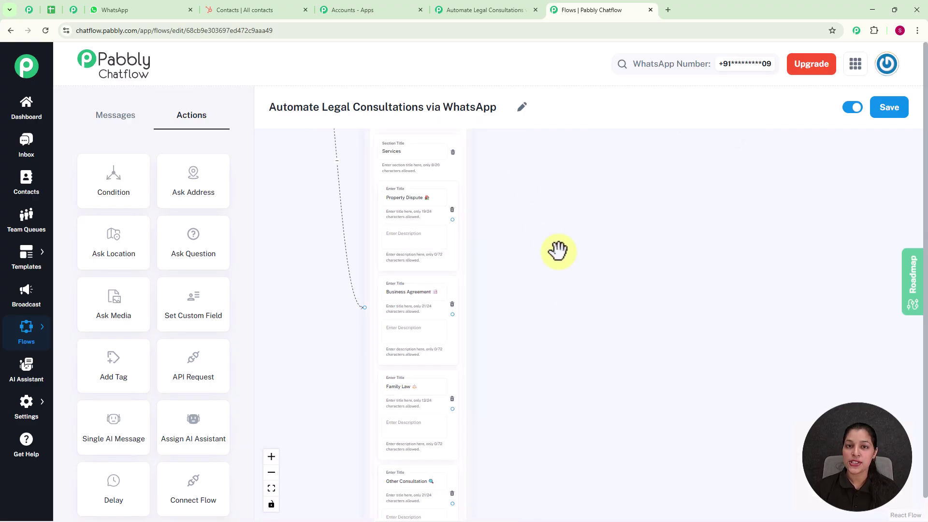
scroll(558, 250, down, 2)
scroll(558, 250, down, 1)
drag(549, 170, 514, 317)
Save the legal consultation flow, then go to the Inbox to test it
click(881, 108)
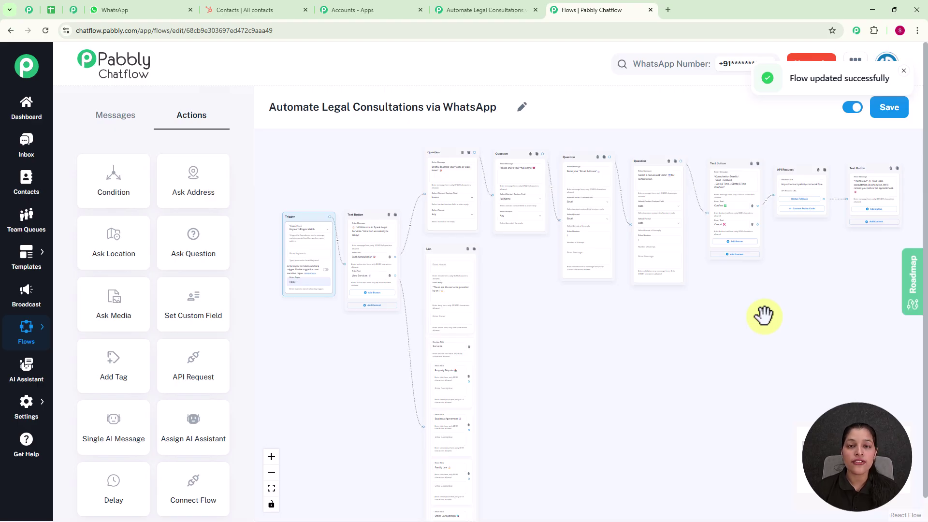
click(25, 142)
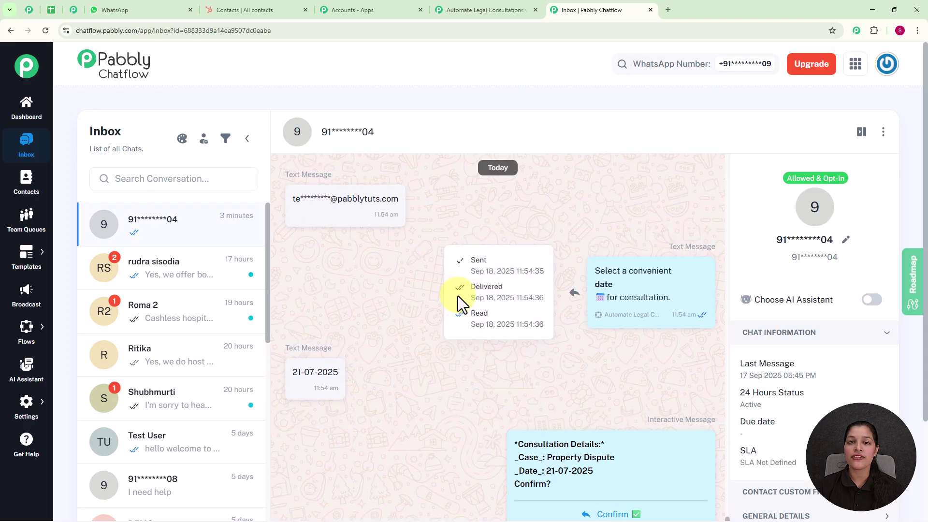
Scroll through the test chat from the welcome message down to the email prompt and replies
scroll(457, 295, up, 7)
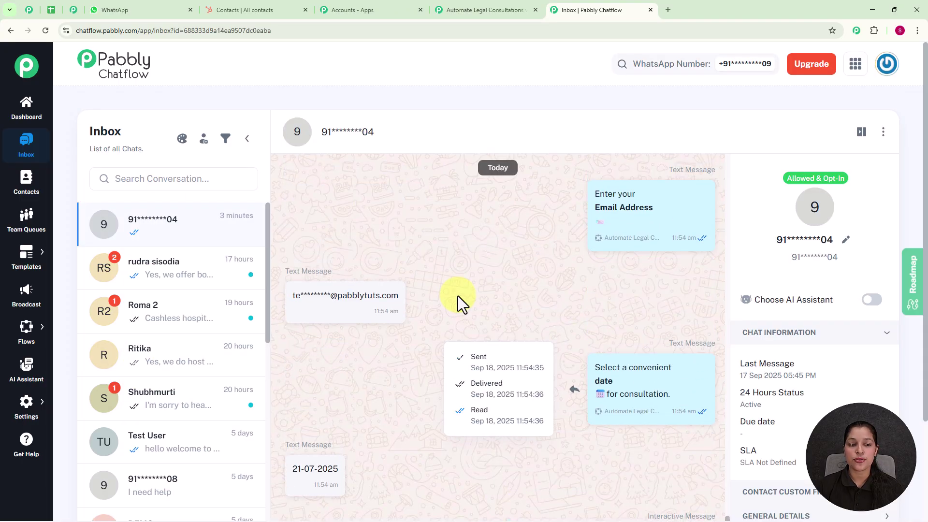
scroll(457, 296, up, 8)
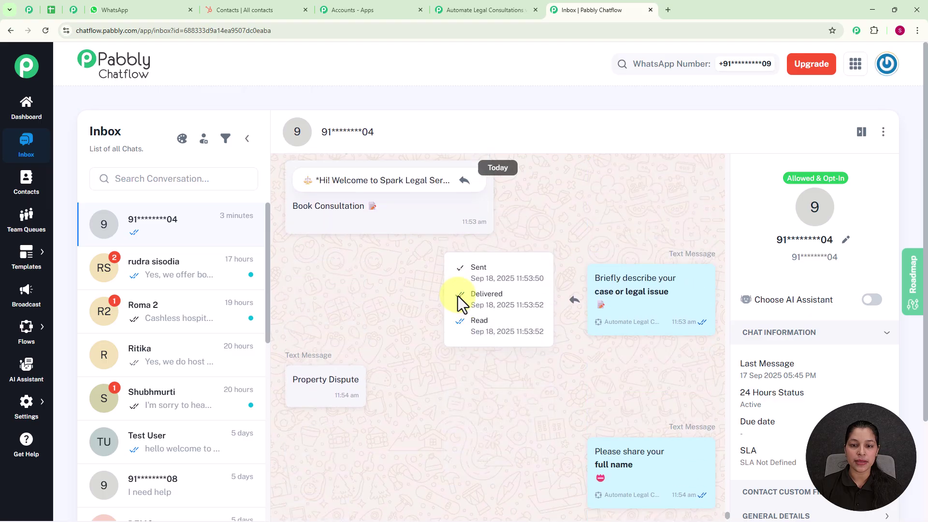
scroll(457, 295, up, 3)
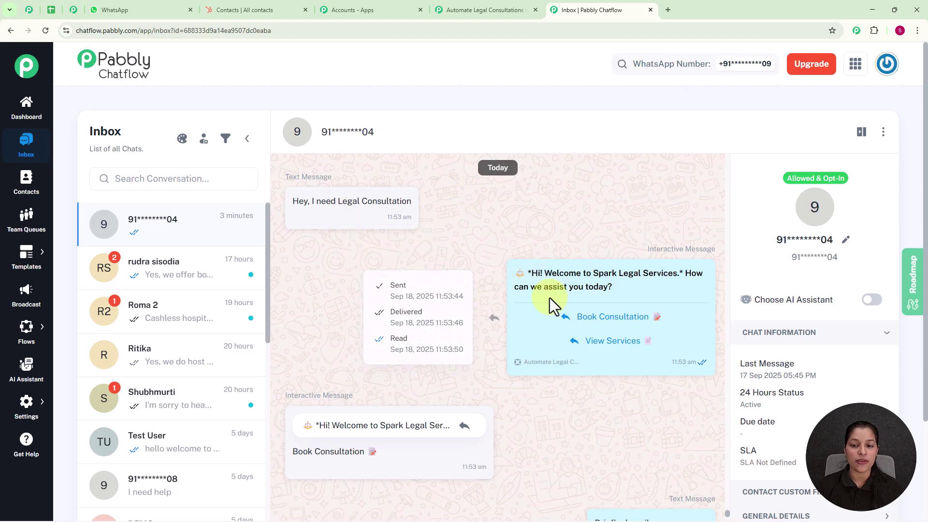
scroll(564, 274, down, 1)
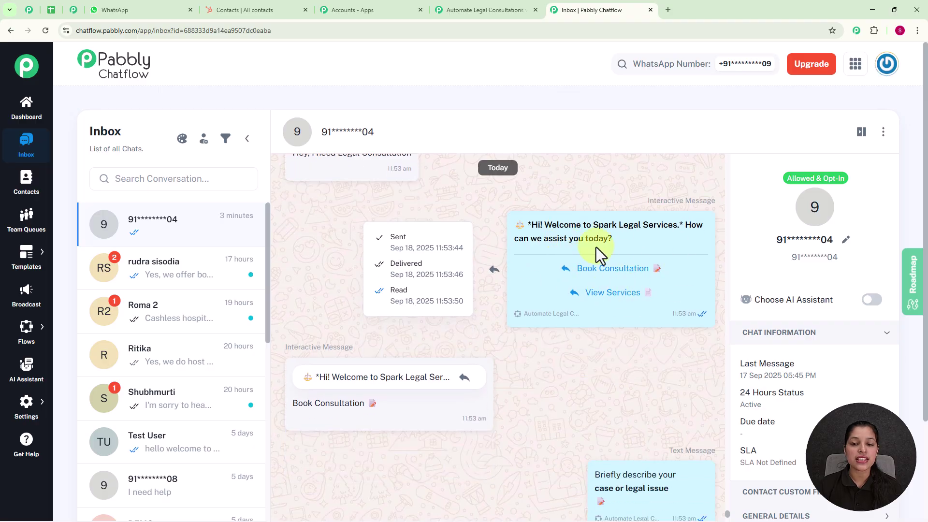
scroll(488, 323, down, 1)
scroll(482, 331, down, 3)
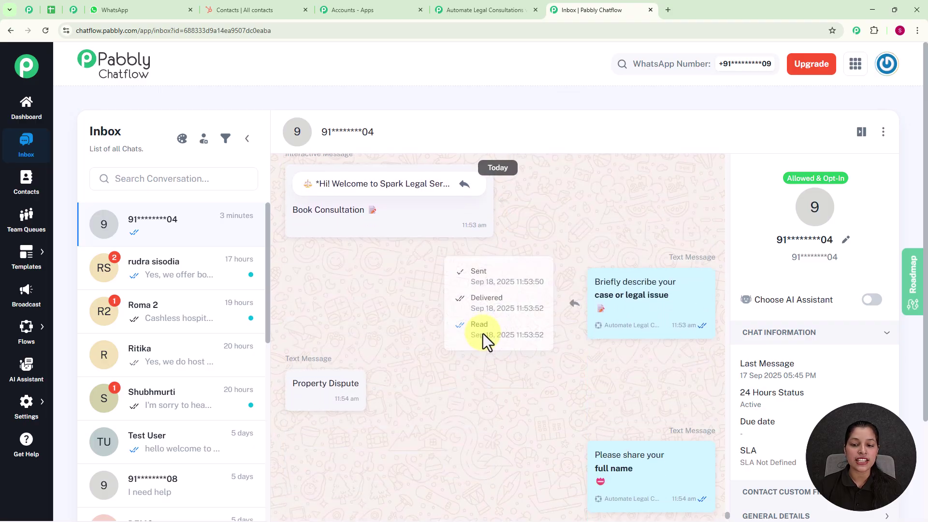
scroll(543, 341, down, 1)
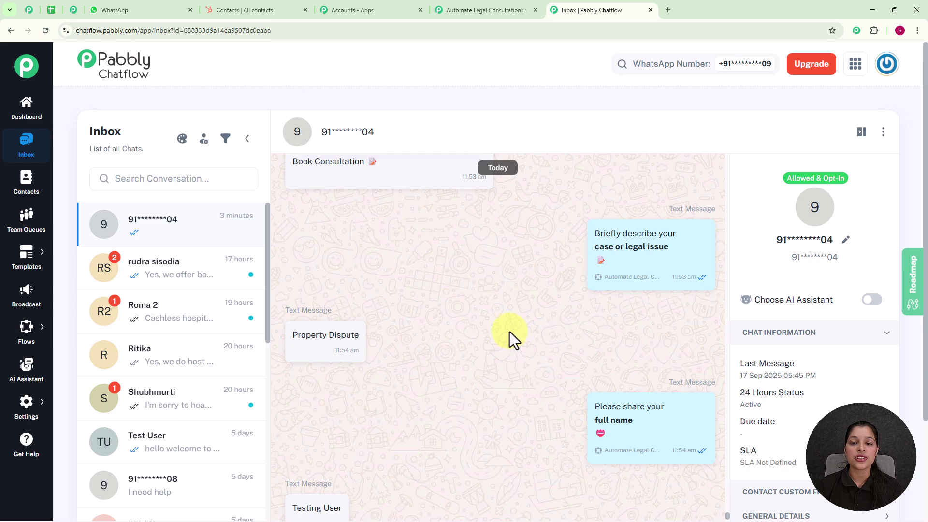
scroll(542, 323, down, 4)
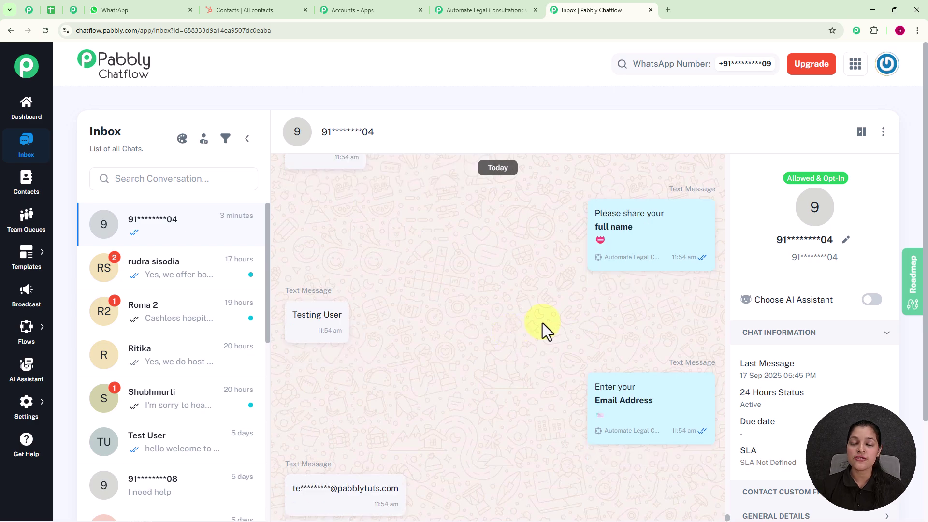